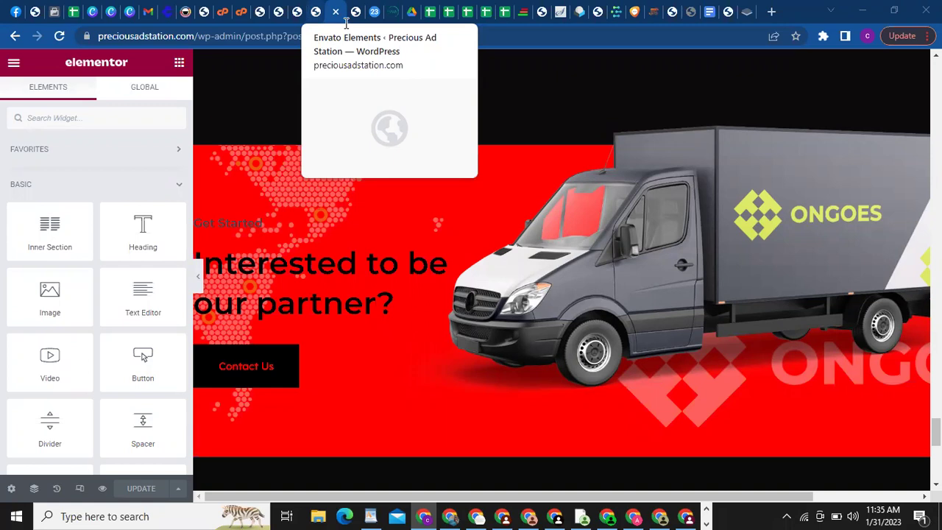
Step: Open the Contact page from the site's page list in a new tab and start editing it with Elementor
click(346, 22)
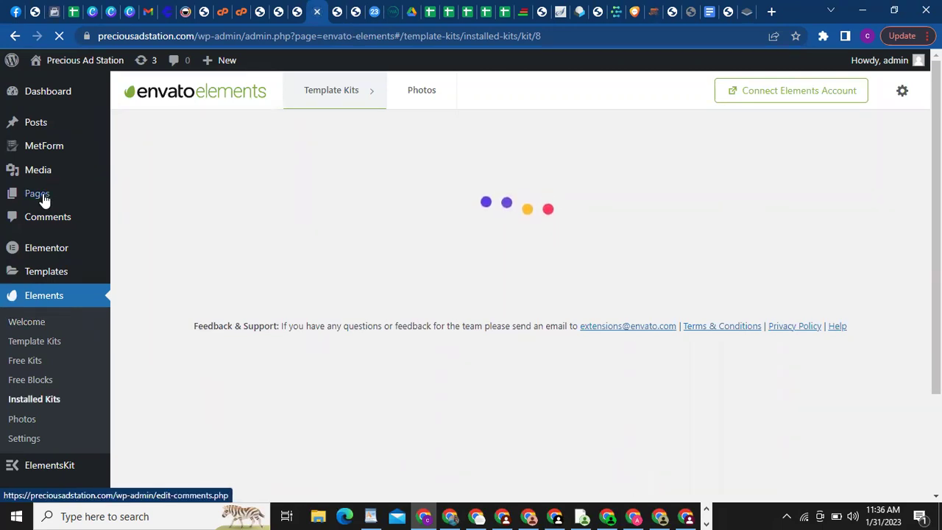
mouse_move(44, 199)
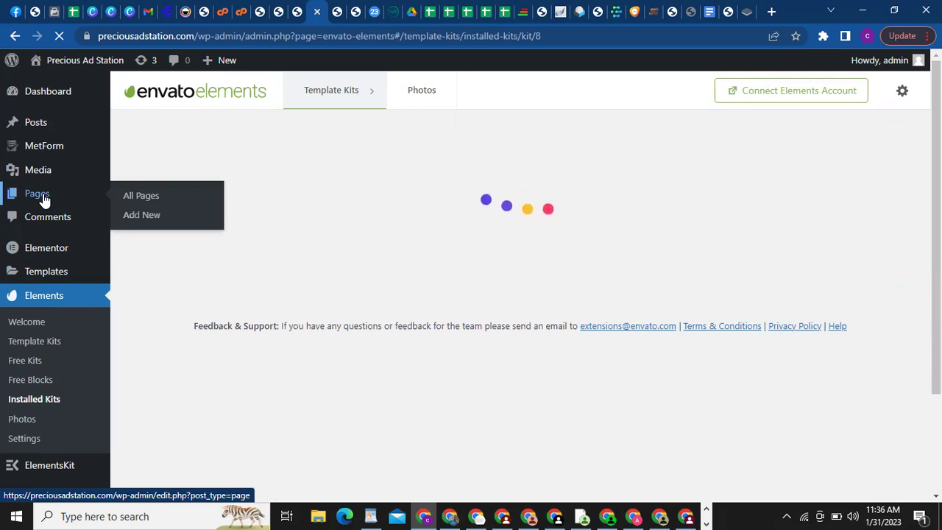
click(39, 194)
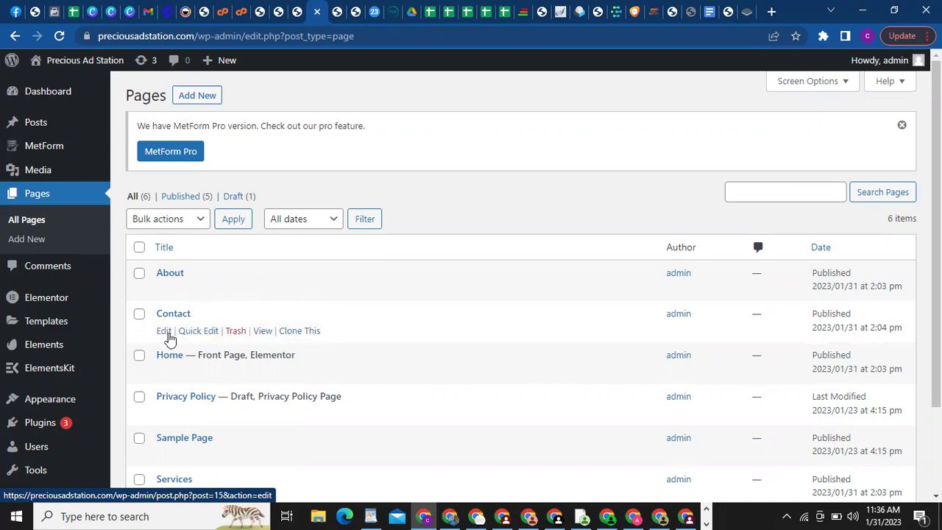
right_click(168, 337)
key(Escape)
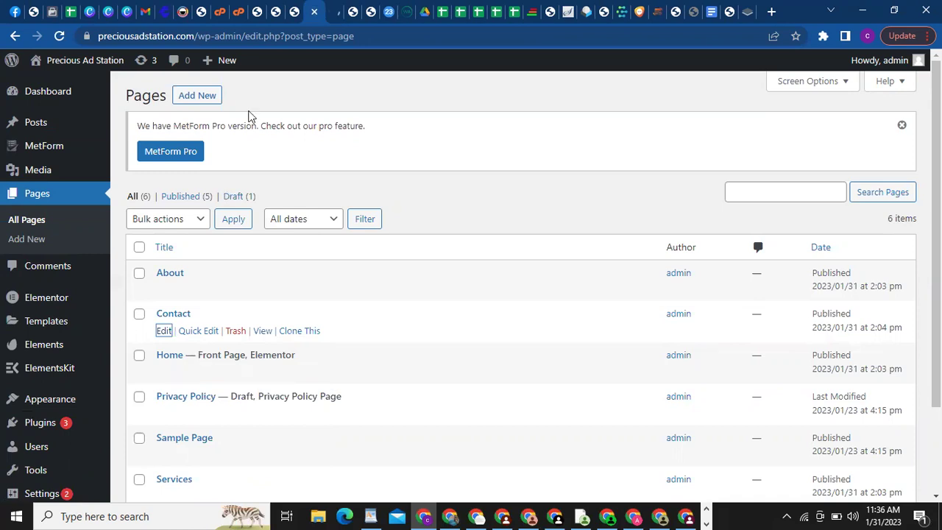
click(330, 25)
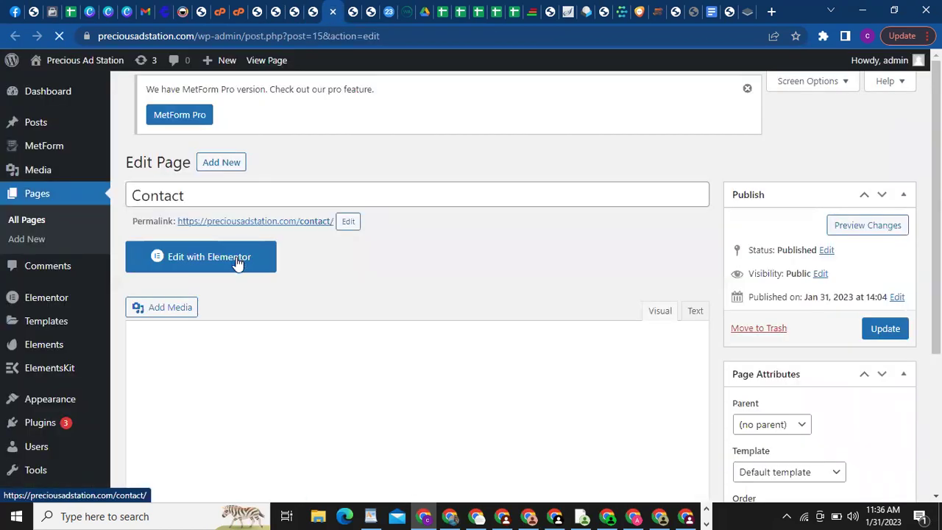
click(238, 264)
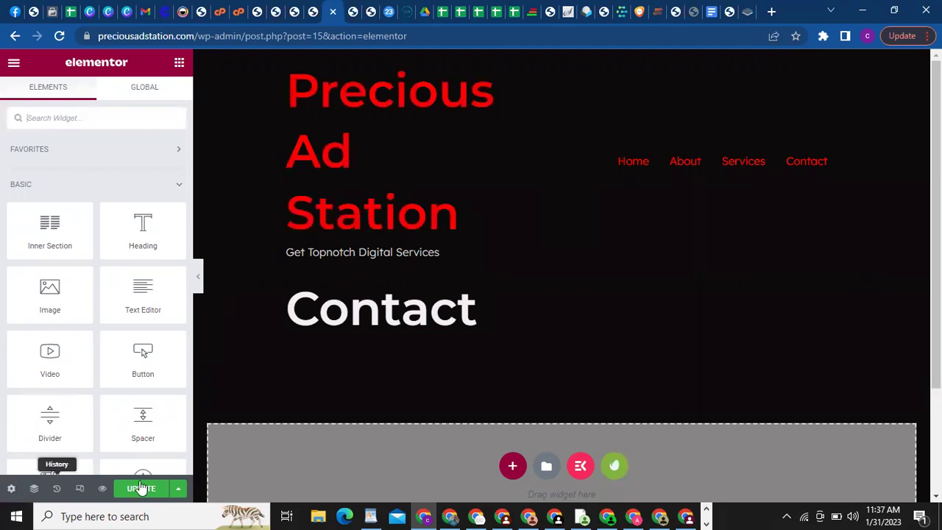
Step: Change the Contact page's Page Layout to one without the theme header and page title
click(11, 489)
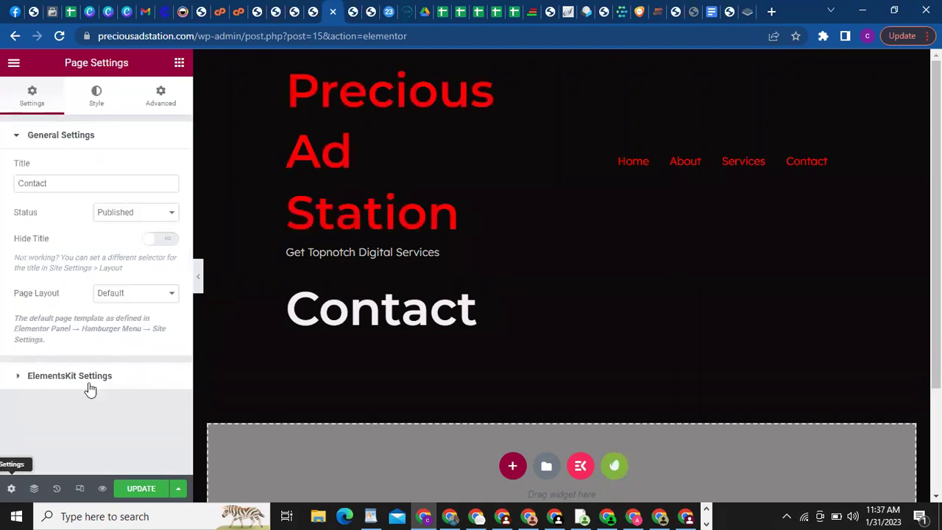
click(144, 298)
key(Escape)
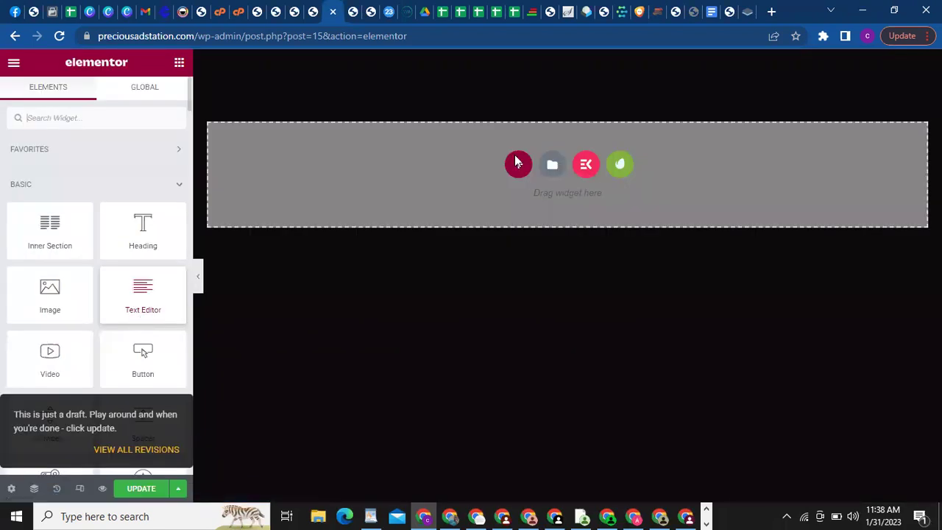
Step: Insert the Contact template from the installed Ongoes - Shipping & Transportation template kit into the empty page
click(619, 165)
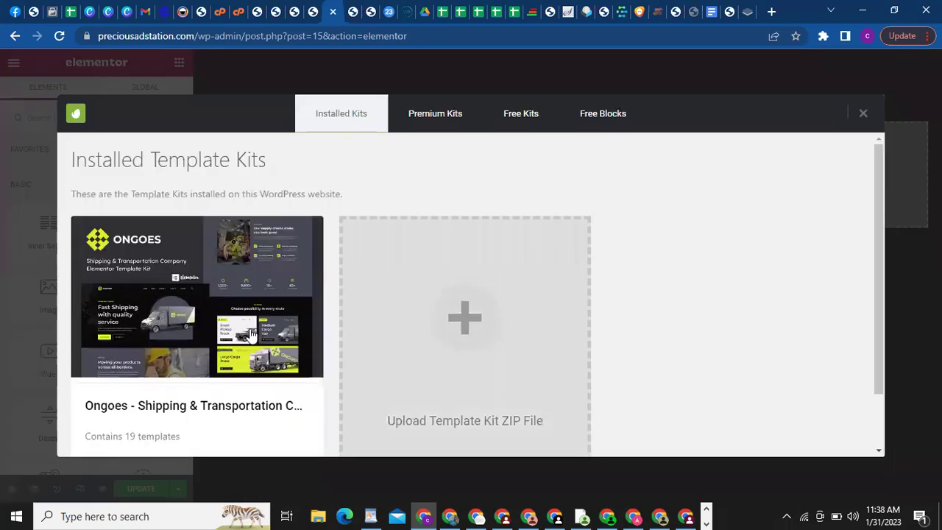
click(249, 335)
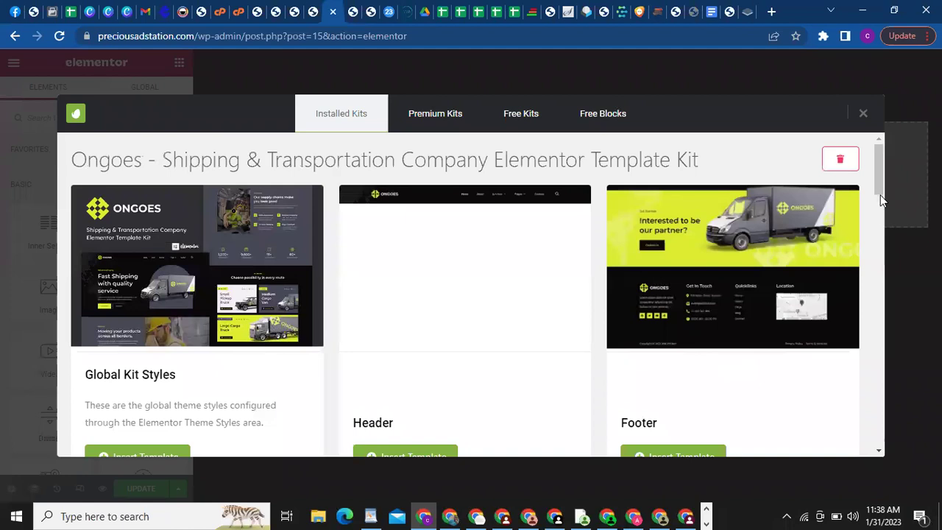
scroll(882, 209, down, 1)
scroll(885, 228, down, 2)
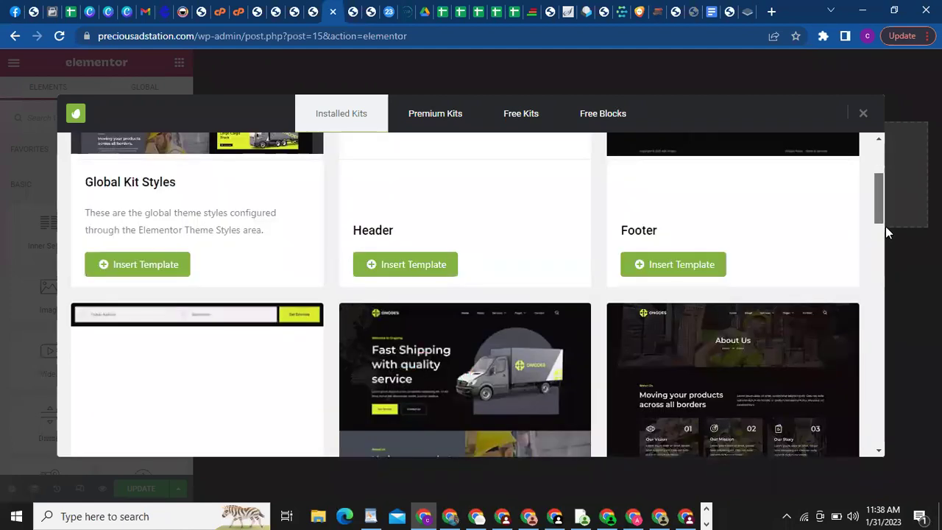
scroll(888, 243, down, 2)
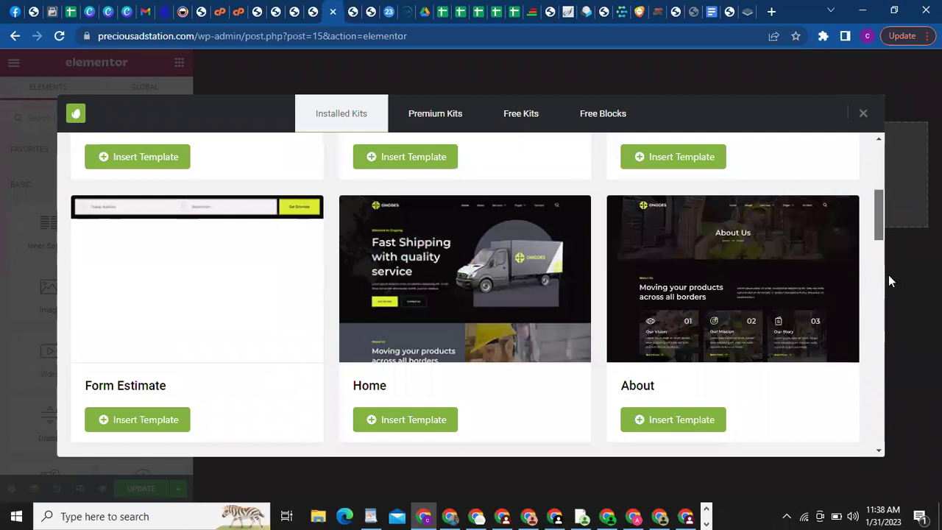
scroll(887, 285, down, 3)
scroll(887, 285, down, 2)
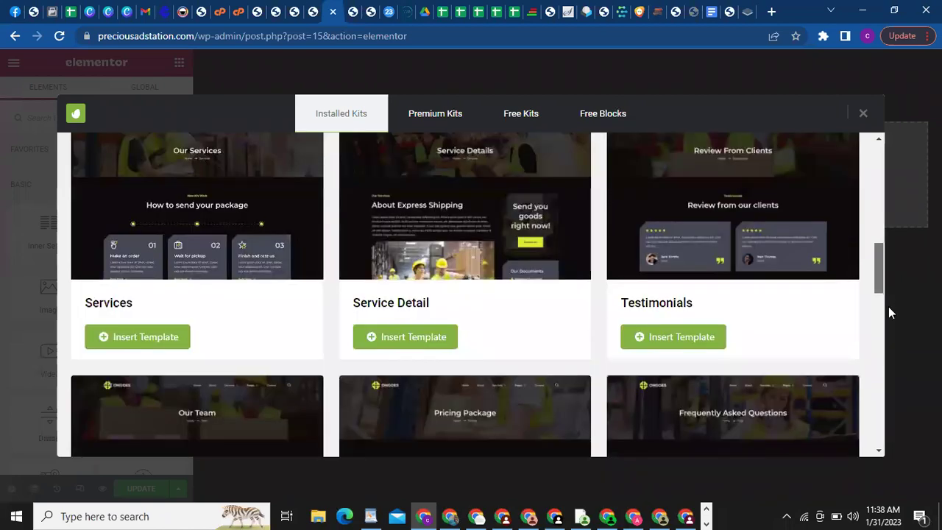
scroll(888, 337, down, 3)
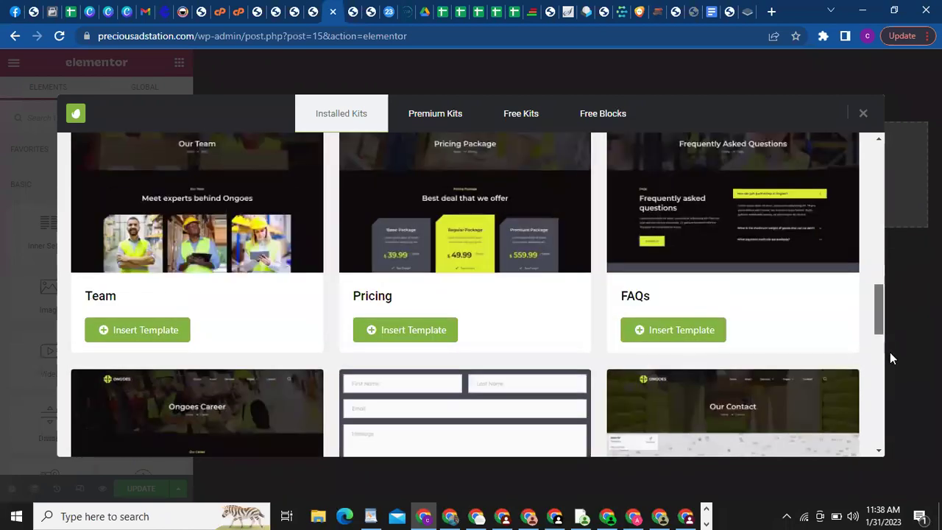
scroll(890, 352, down, 2)
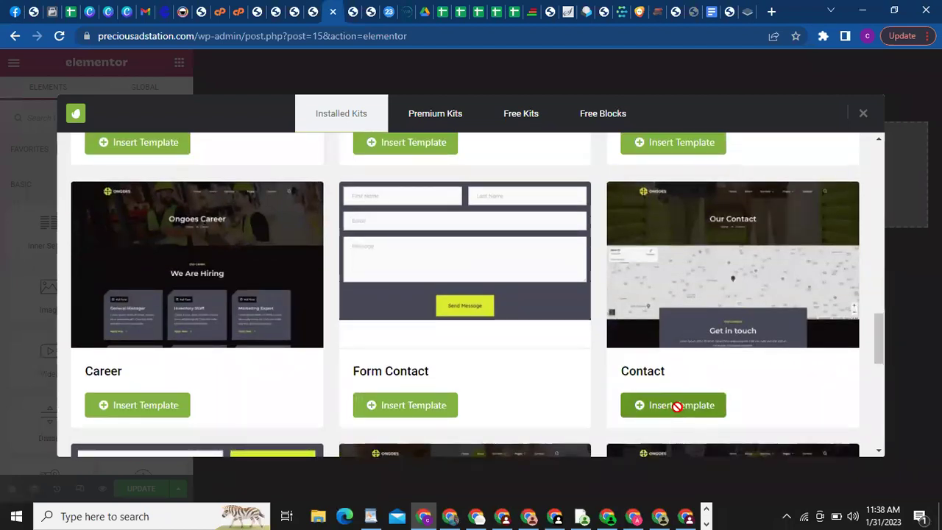
click(676, 406)
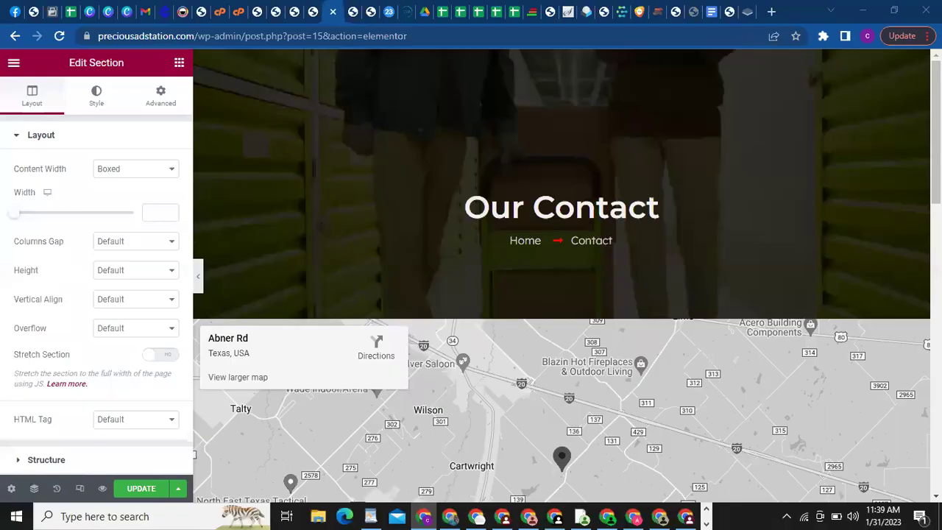
Step: Open the title text of the "Our Contact" banner heading for editing
scroll(604, 221, down, 2)
scroll(603, 221, up, 2)
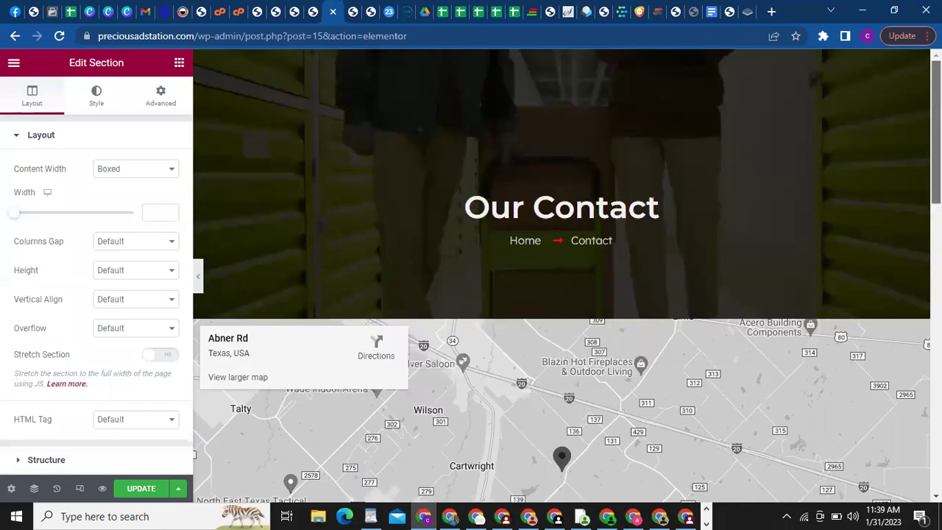
click(544, 212)
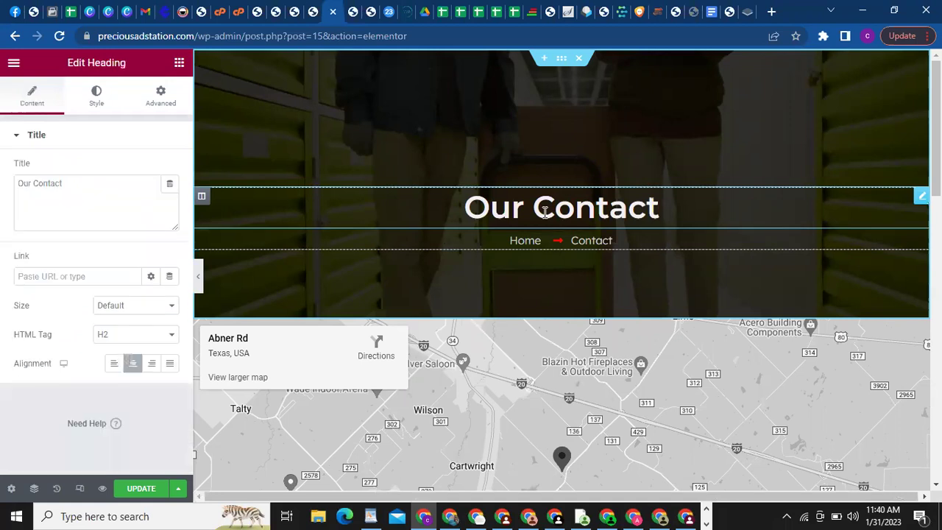
triple_click(72, 180)
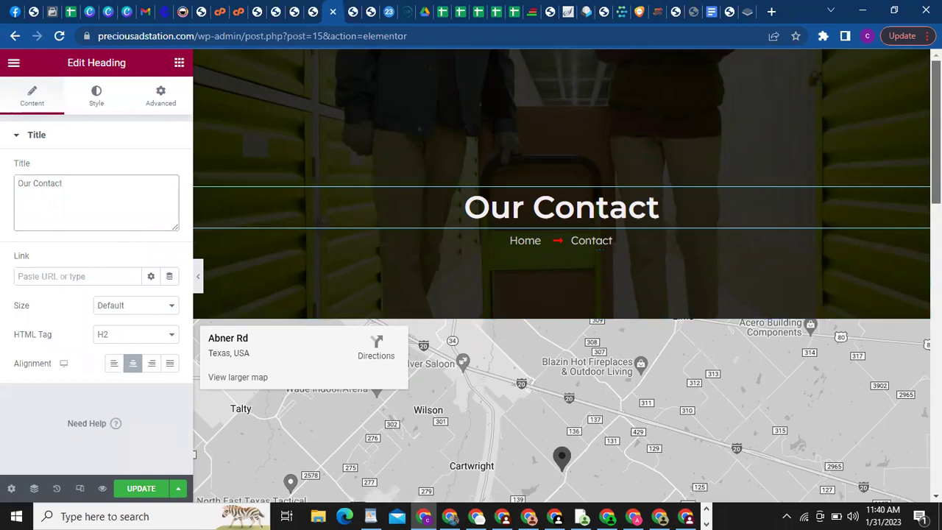
Step: Look through the inserted template's sections, from the banner and map down to the contact detail cards
scroll(563, 276, down, 1)
scroll(562, 276, down, 1)
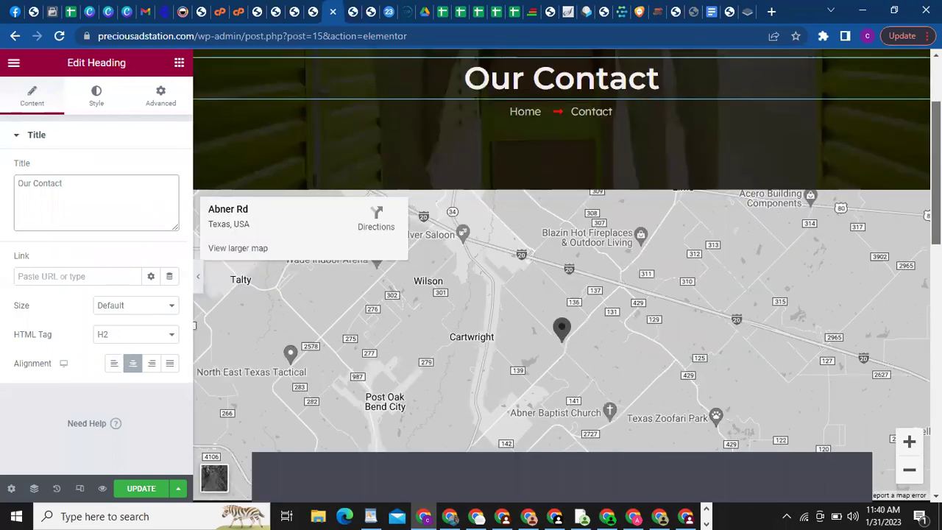
scroll(562, 276, down, 2)
scroll(563, 276, down, 2)
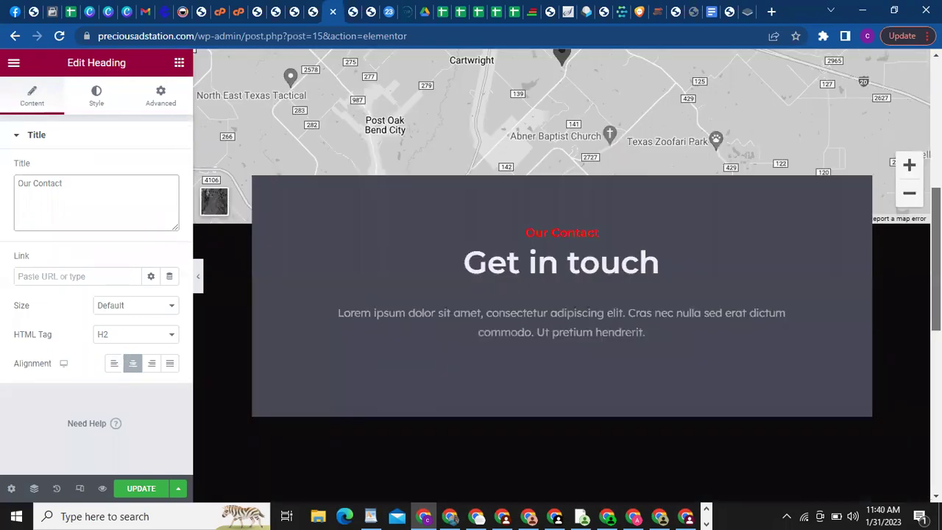
scroll(562, 276, down, 5)
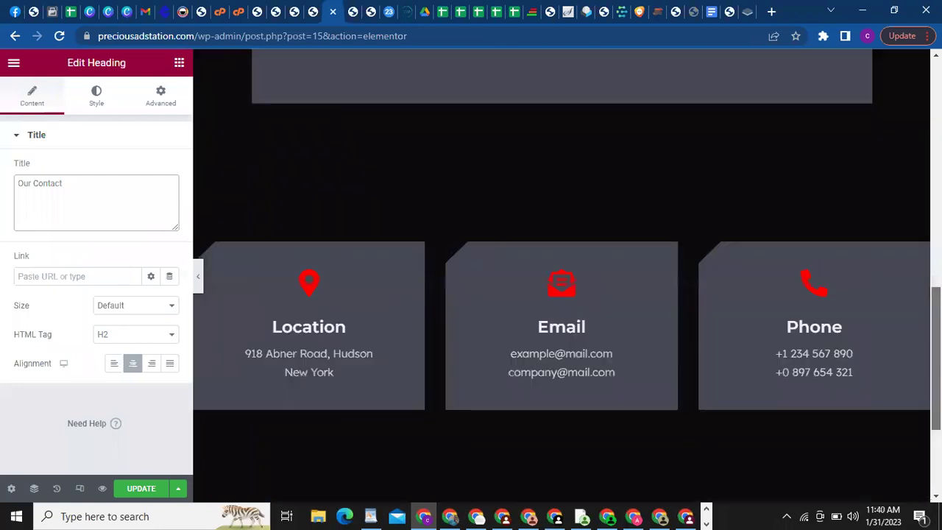
scroll(563, 276, down, 3)
scroll(562, 276, up, 5)
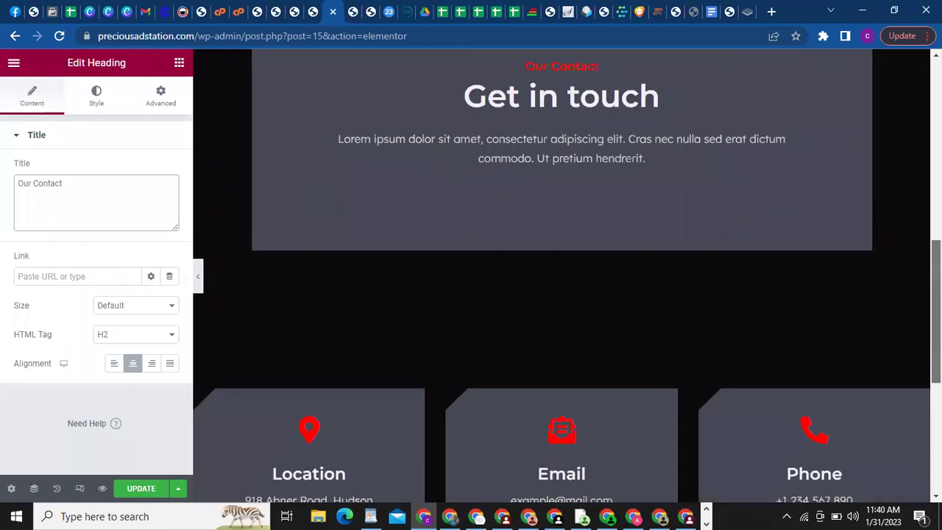
scroll(562, 276, up, 2)
scroll(562, 276, up, 2)
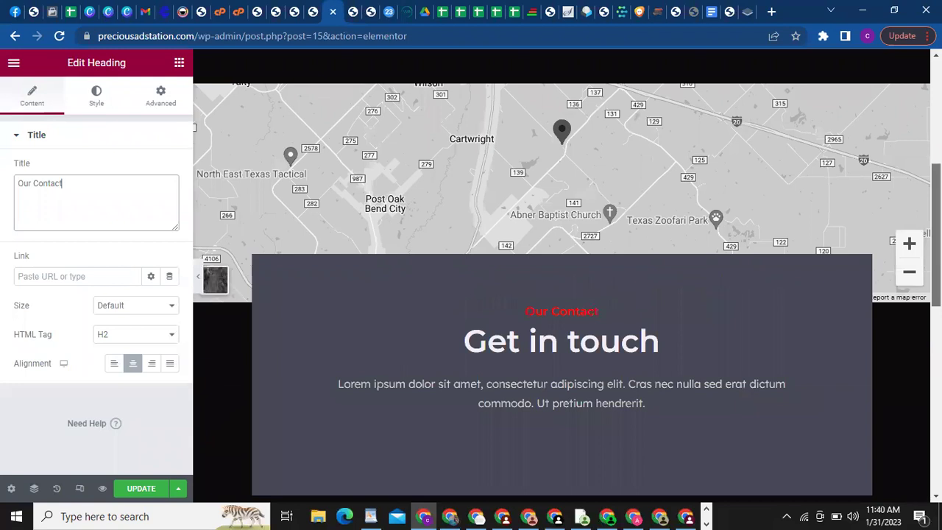
Step: Set the location of the Google Maps widget below the banner to "Gbagada, lagos"
scroll(563, 276, up, 1)
scroll(791, 226, up, 2)
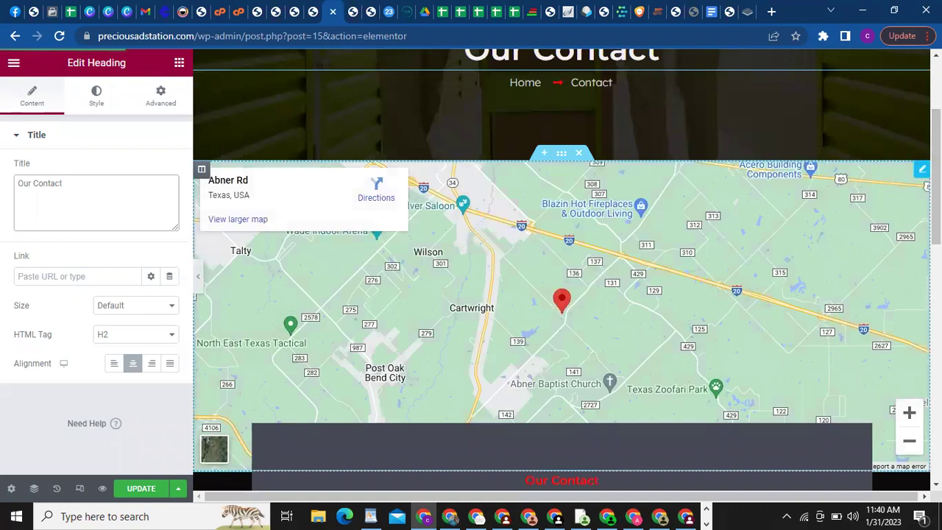
click(375, 211)
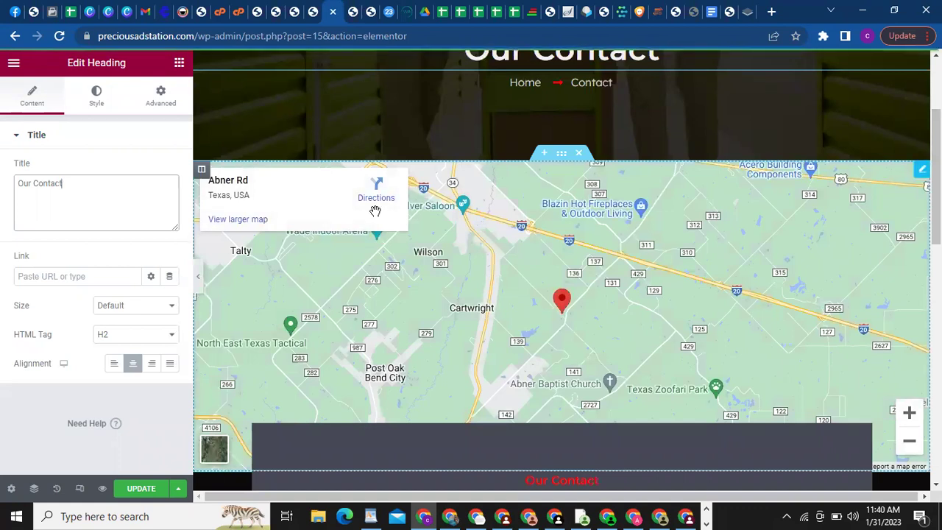
triple_click(110, 185)
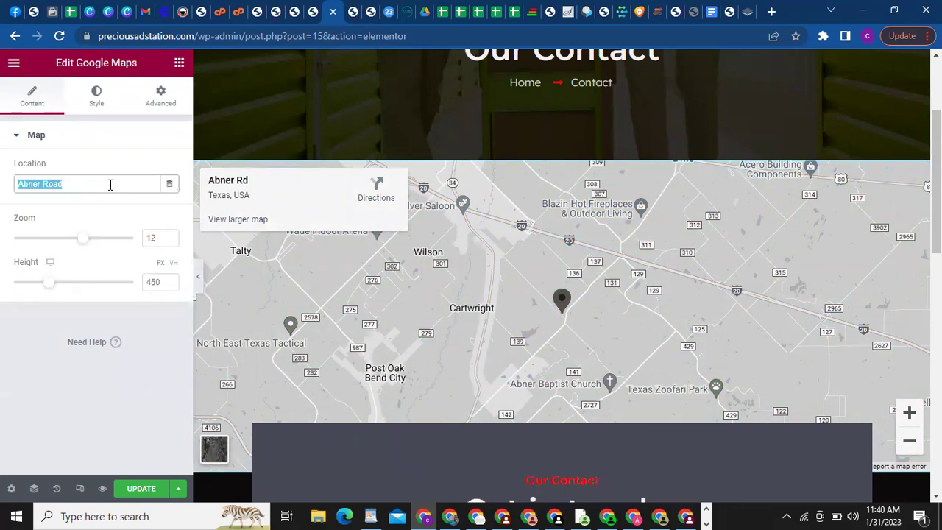
text(Gbagada, lagos)
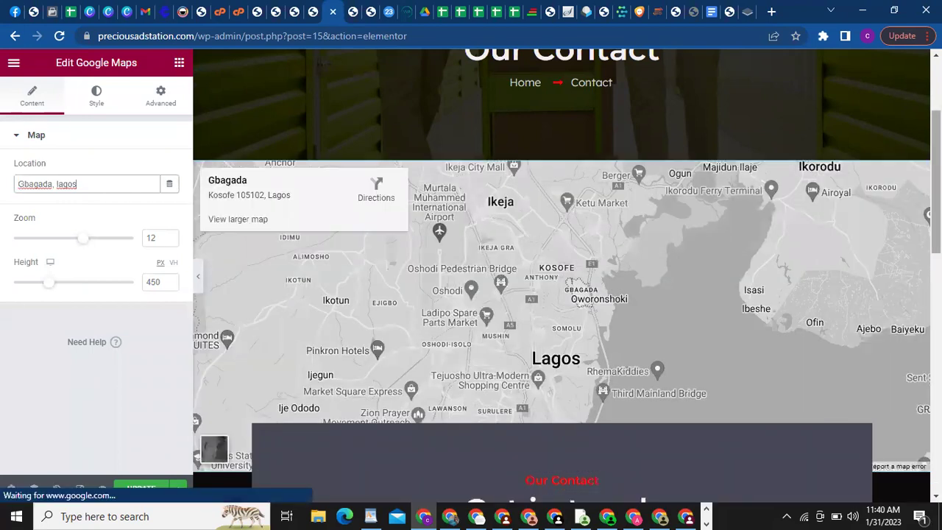
Step: Review the "Get in touch" block, the Location, Email and Phone cards, and the empty area at the page's end
scroll(559, 294, down, 3)
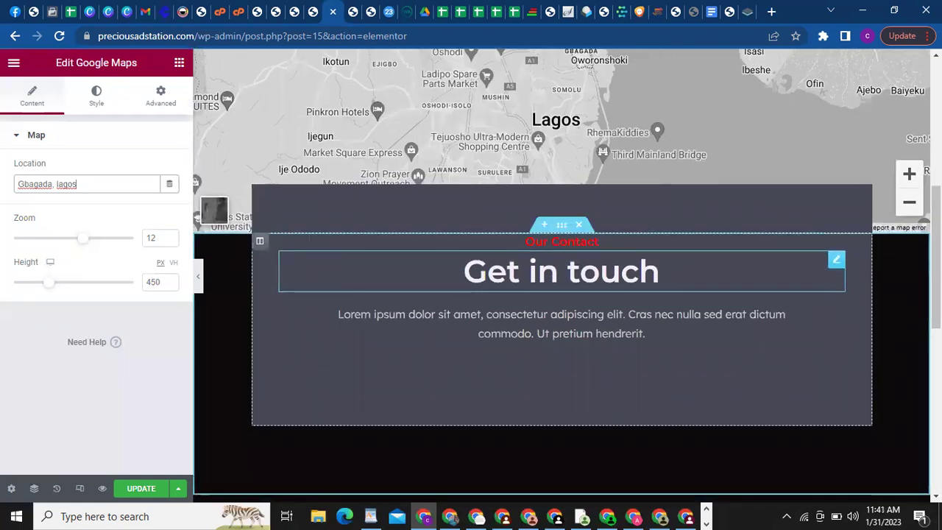
scroll(562, 294, down, 1)
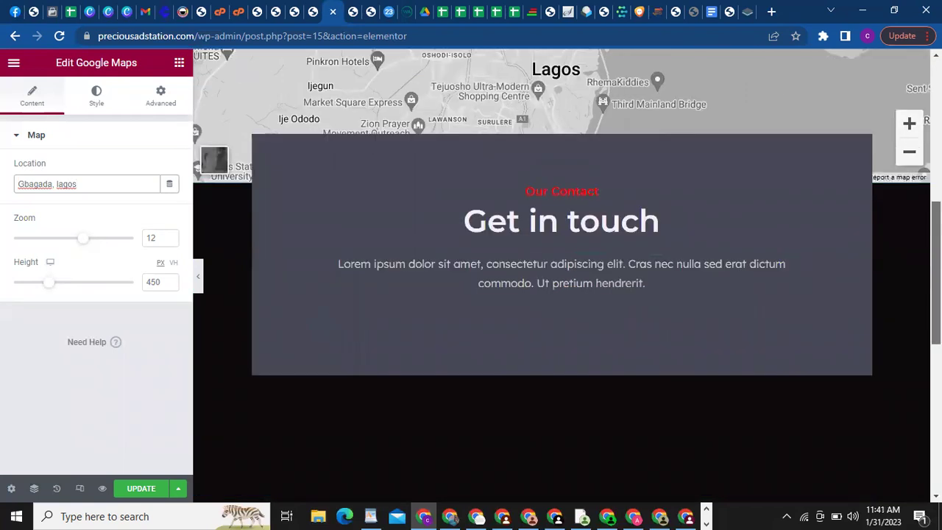
scroll(562, 294, down, 3)
scroll(562, 294, up, 1)
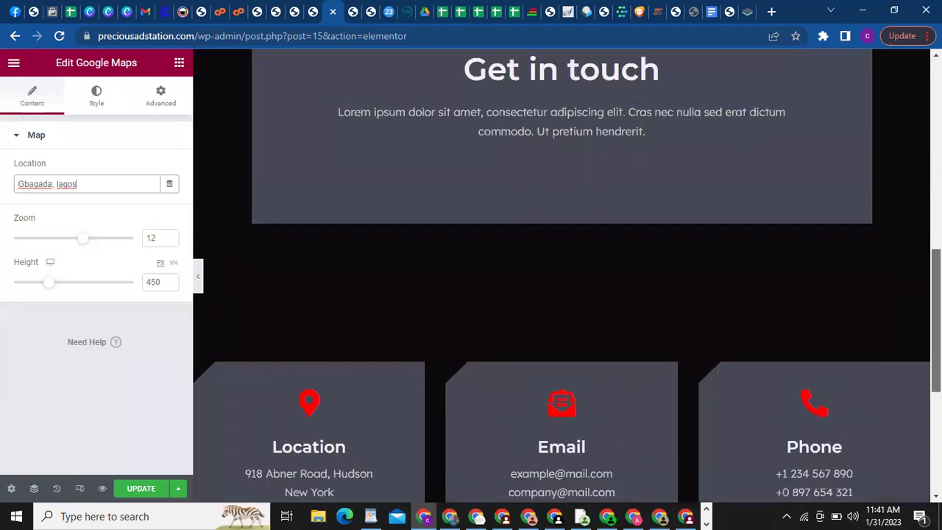
scroll(562, 295, down, 1)
scroll(810, 316, down, 1)
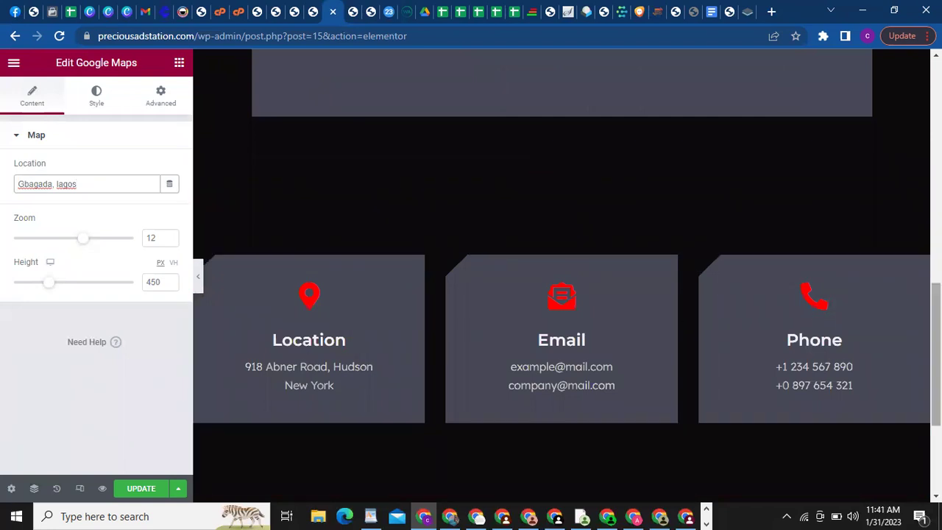
scroll(883, 331, down, 2)
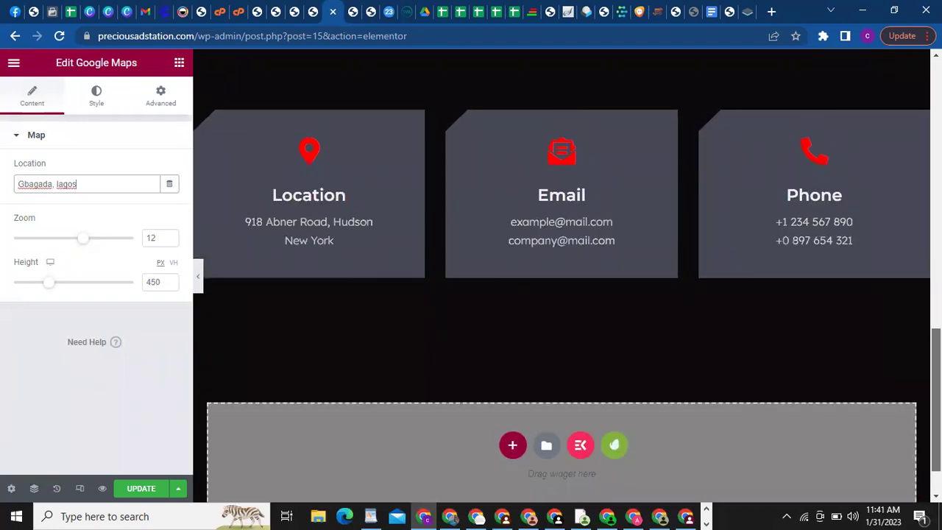
scroll(509, 228, up, 3)
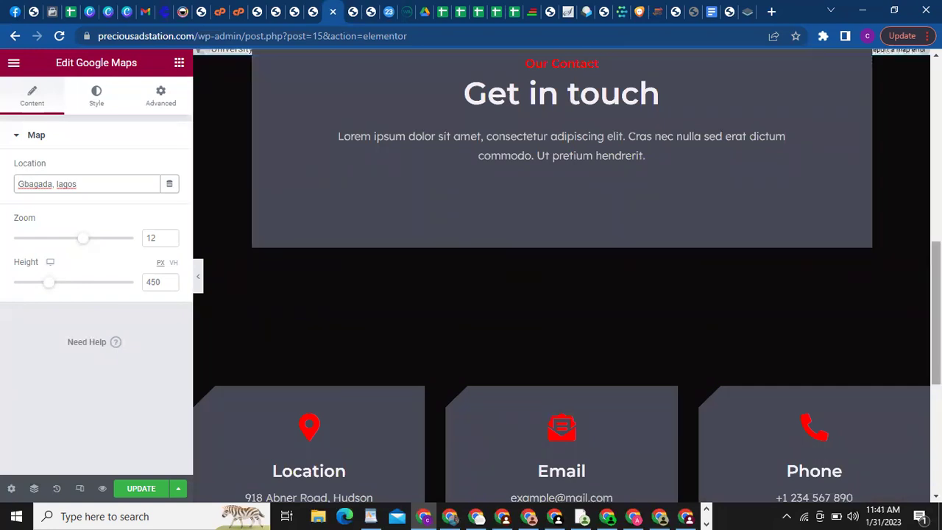
scroll(562, 272, down, 1)
scroll(488, 89, down, 3)
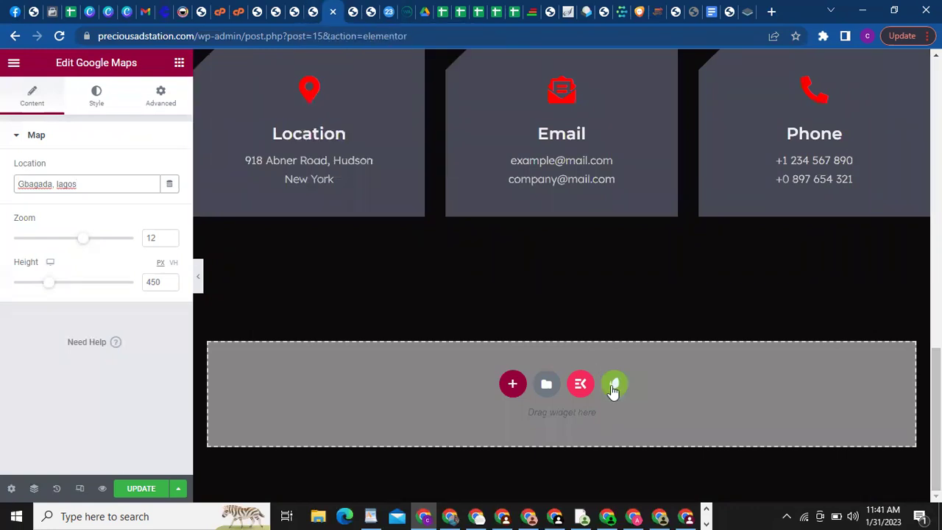
Step: Insert the Ongoes kit's Form Contact template in a new section between the "Get in touch" block and the contact detail cards
scroll(562, 280, up, 5)
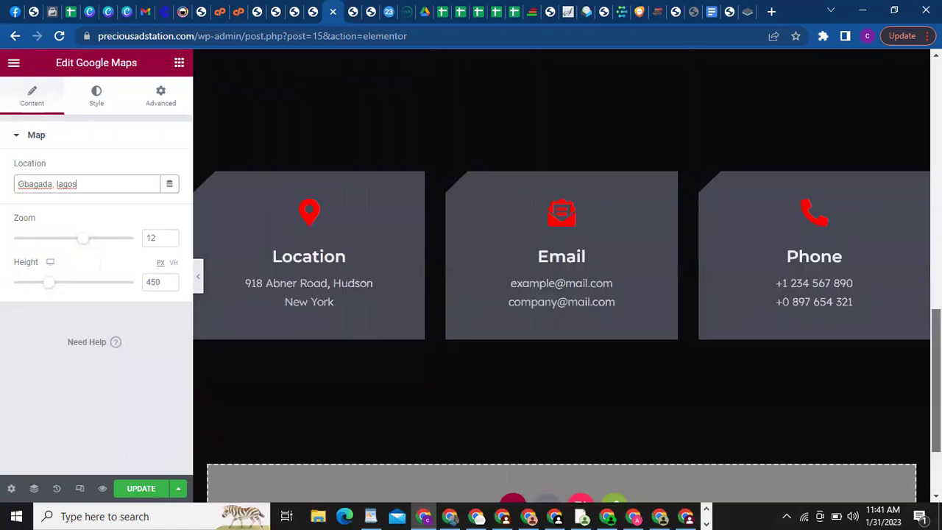
mouse_move(547, 298)
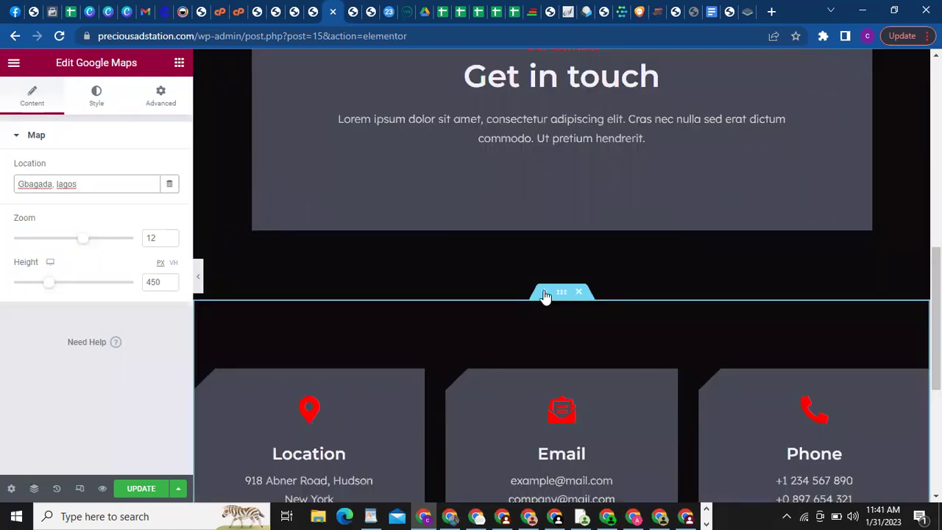
click(544, 293)
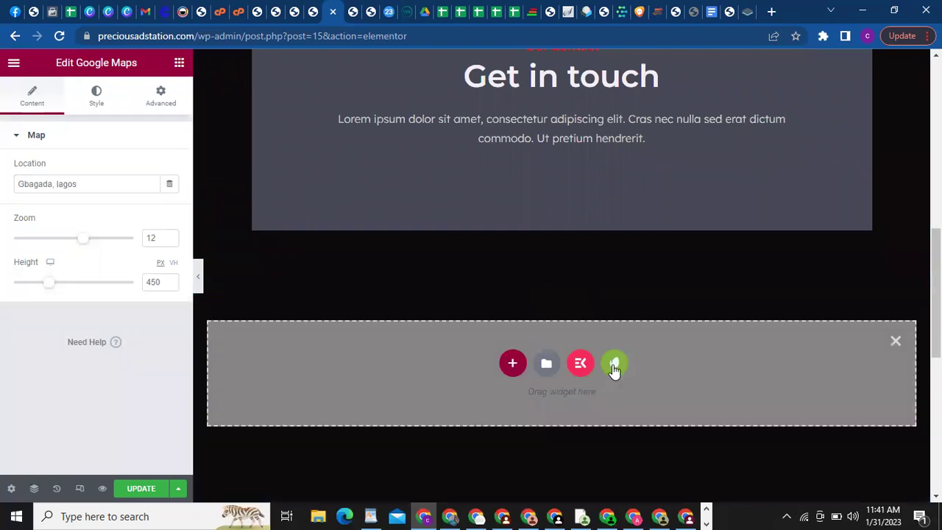
click(612, 364)
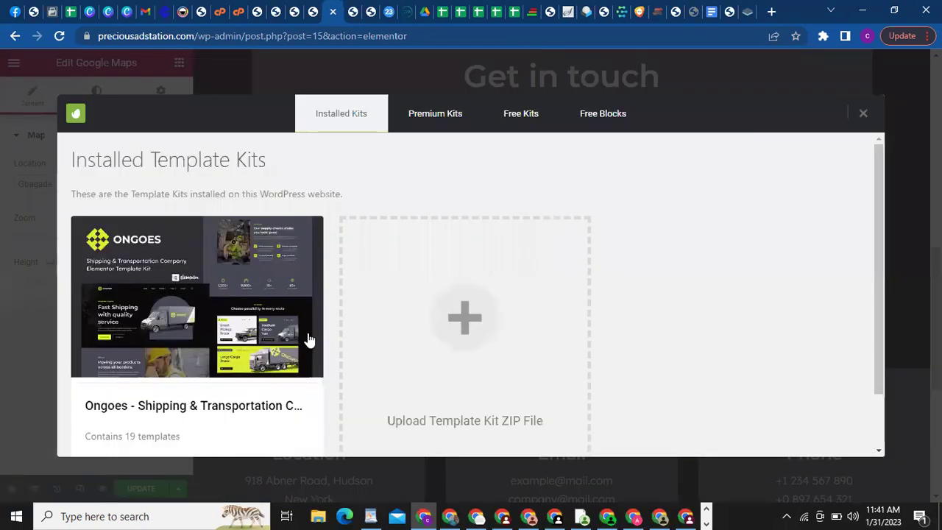
click(304, 308)
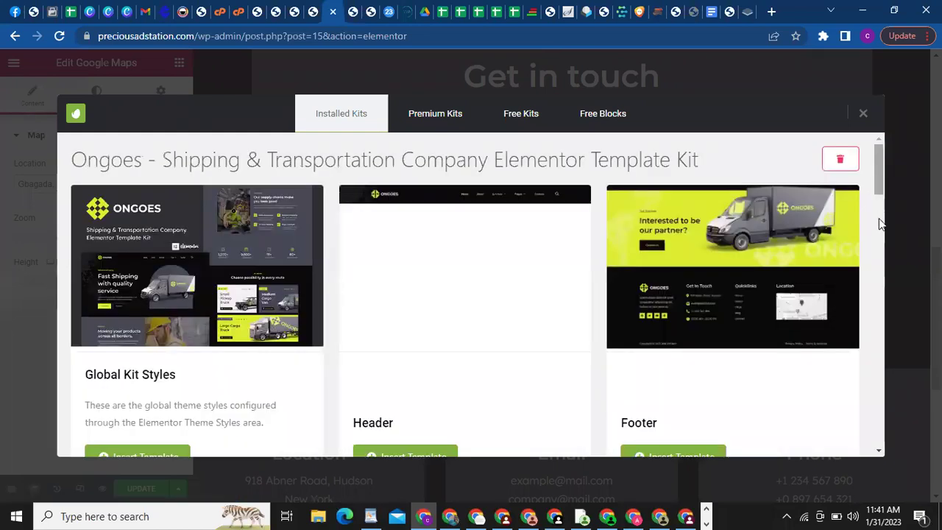
scroll(882, 232, down, 4)
scroll(884, 287, down, 2)
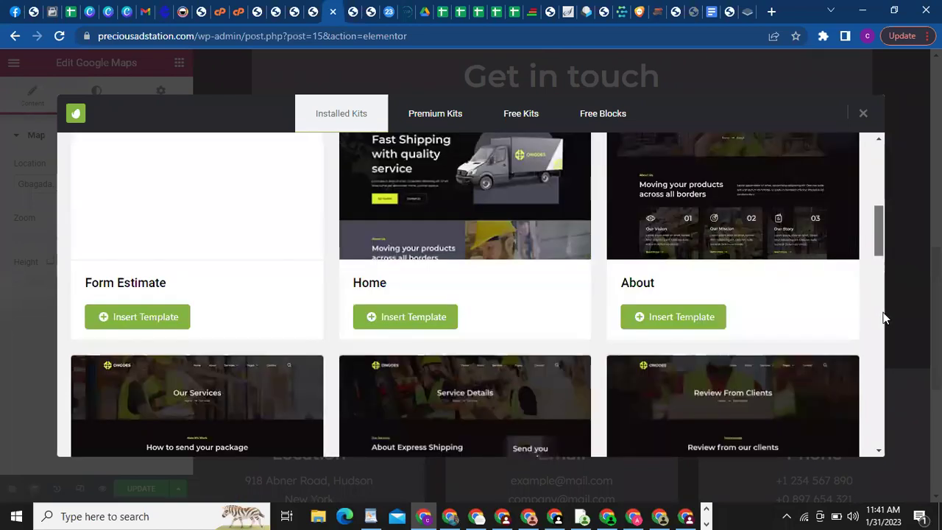
scroll(885, 323, down, 5)
scroll(886, 344, down, 4)
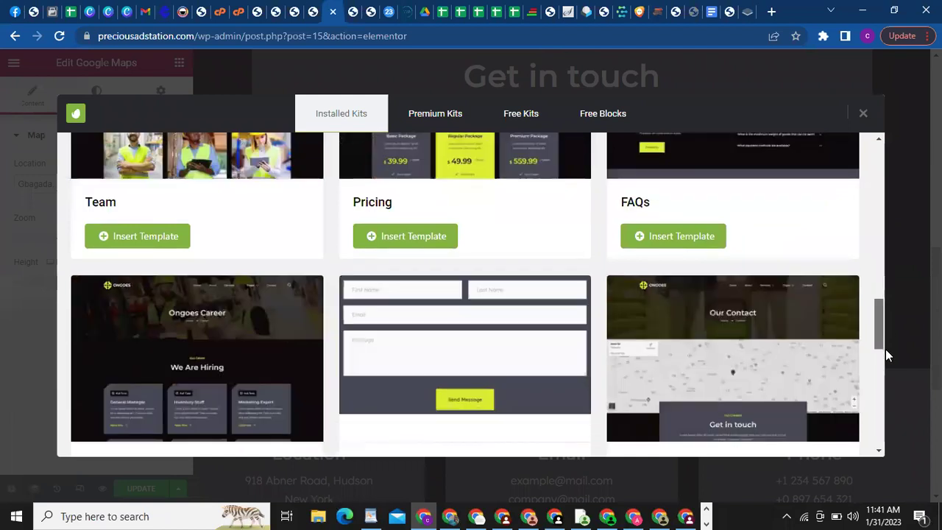
scroll(507, 290, down, 1)
click(400, 419)
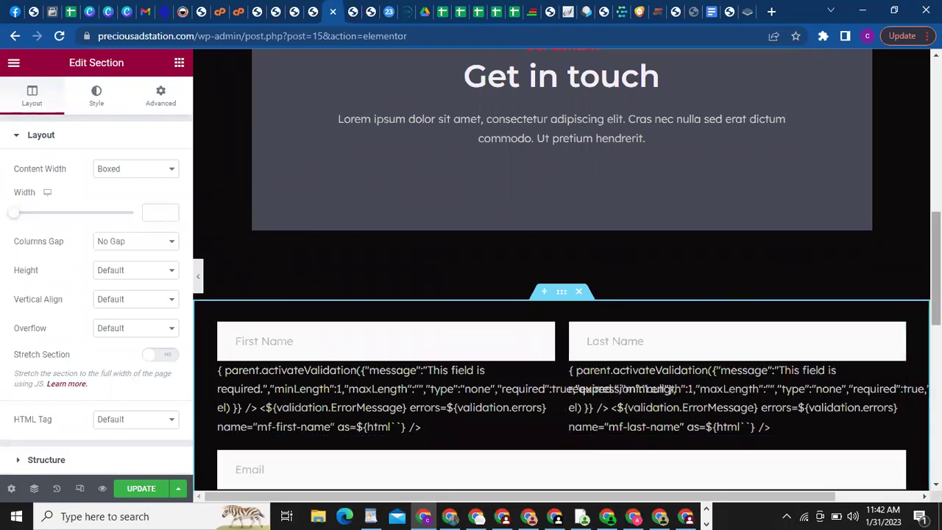
Step: Examine the inserted contact form's First Name, Last Name, Email and message fields and the text around them
scroll(561, 294, down, 4)
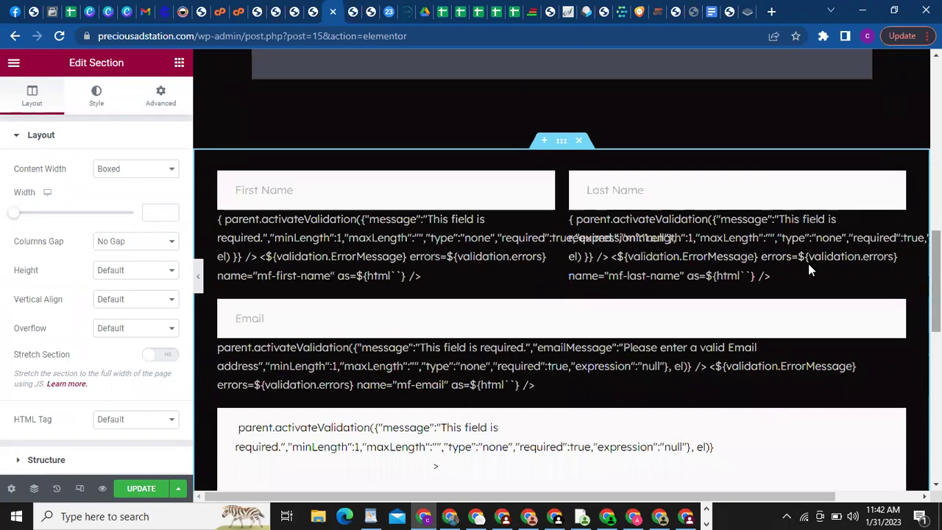
click(806, 270)
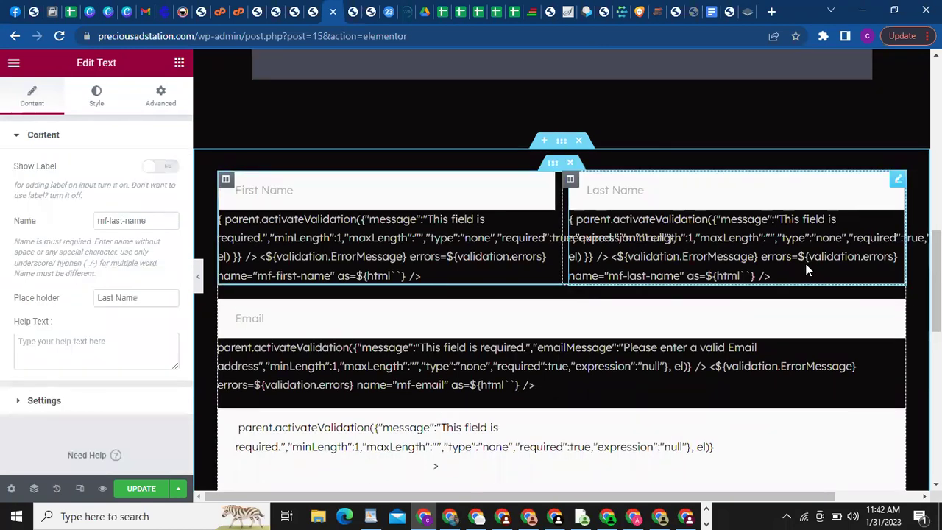
click(516, 248)
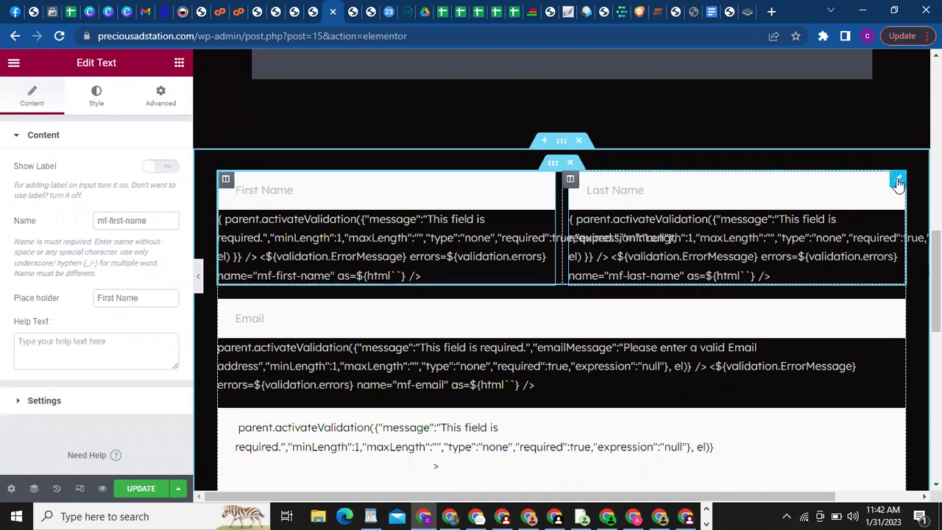
click(898, 182)
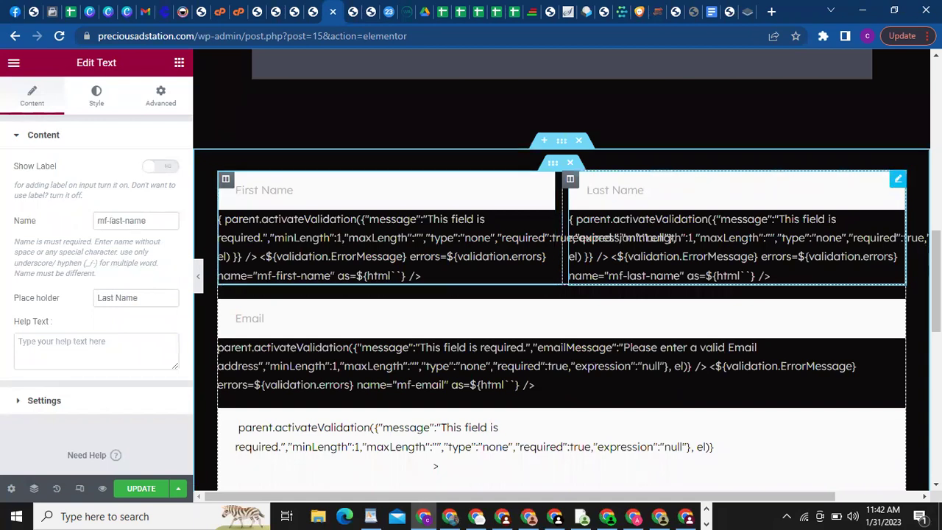
scroll(561, 294, down, 2)
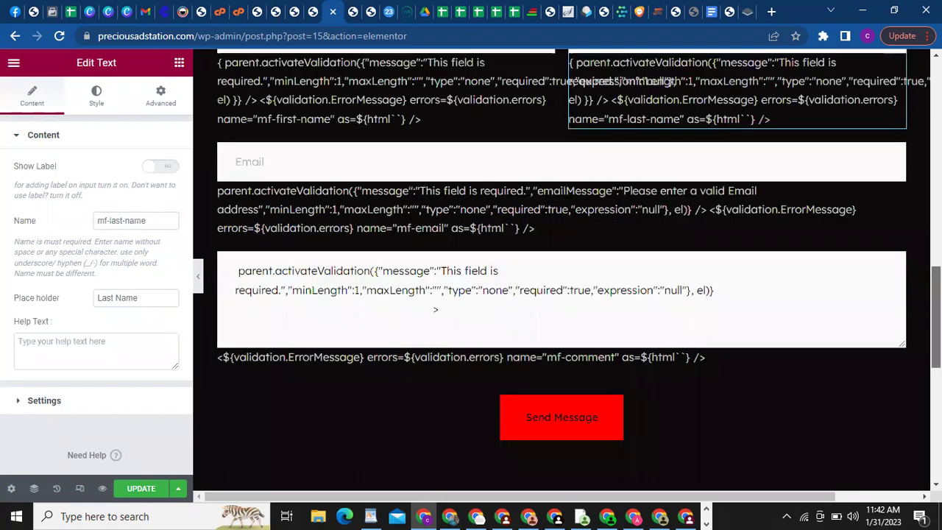
scroll(562, 294, down, 1)
scroll(561, 295, down, 2)
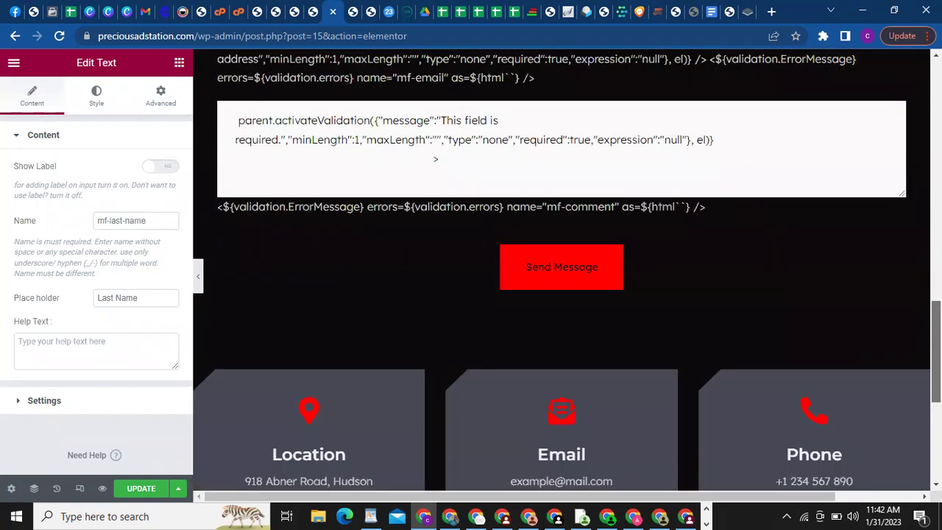
scroll(368, 214, up, 2)
scroll(368, 214, up, 2)
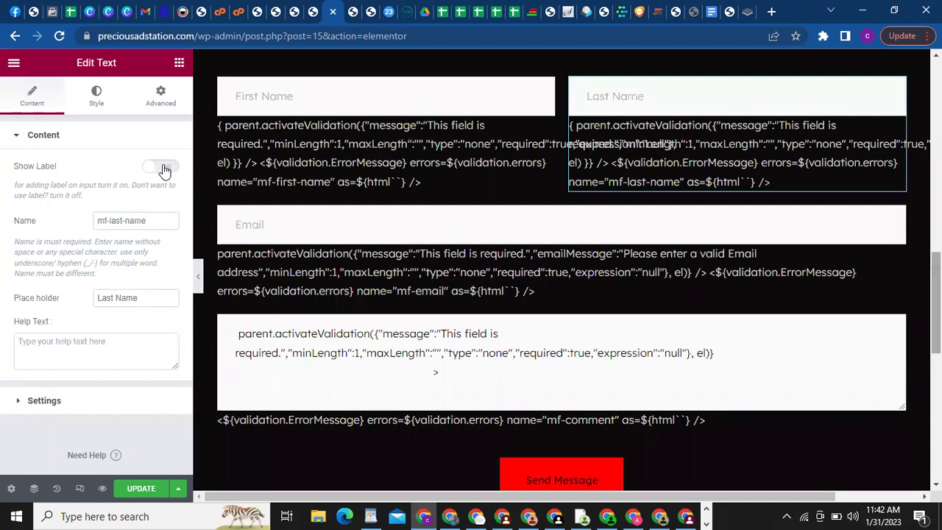
Step: Try showing the Last Name field's label, hide it again, and check the field's required and validation settings
click(161, 168)
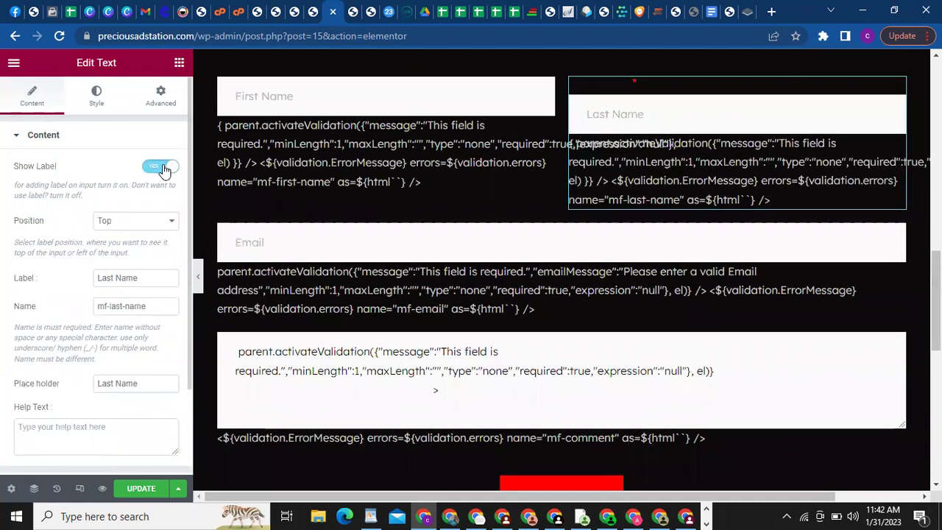
click(162, 168)
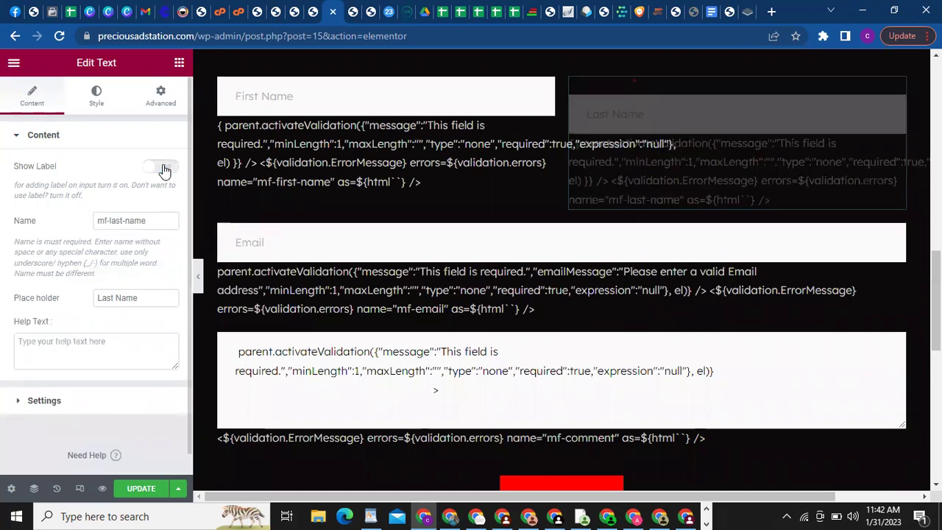
click(133, 409)
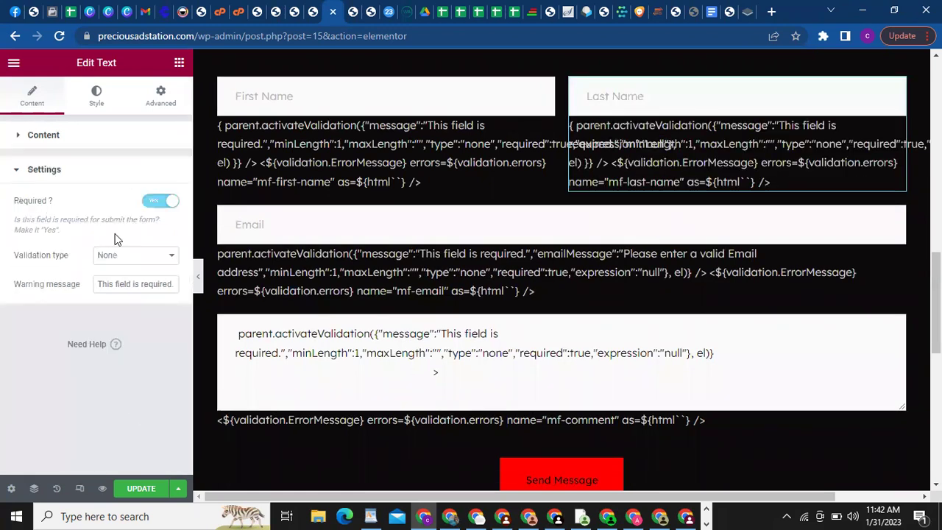
click(91, 165)
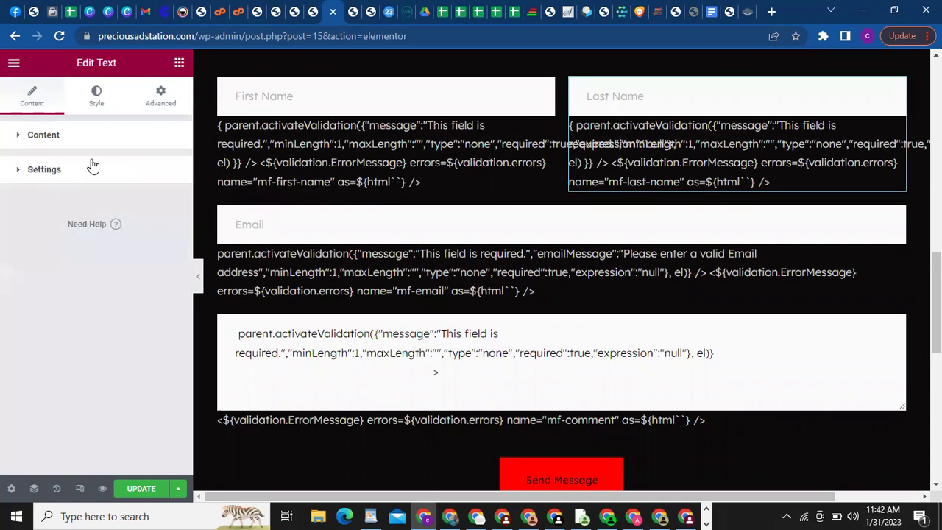
Step: Look through the Last Name field's advanced option groups, from Layout to Attributes, and check the form again
click(156, 101)
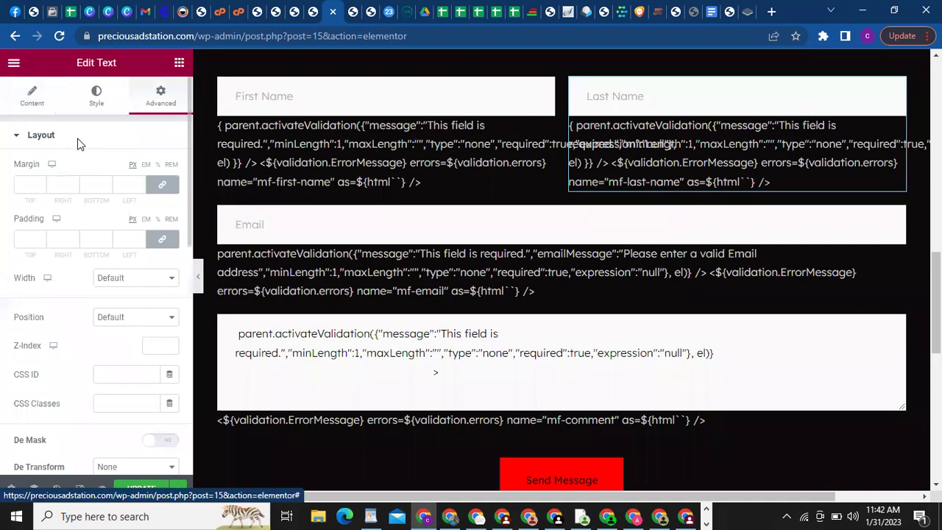
click(88, 146)
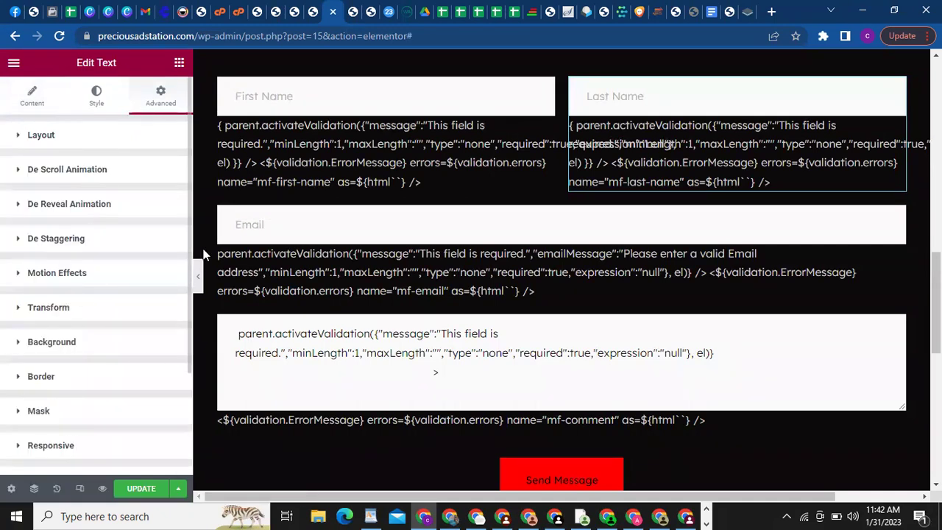
scroll(188, 291, down, 1)
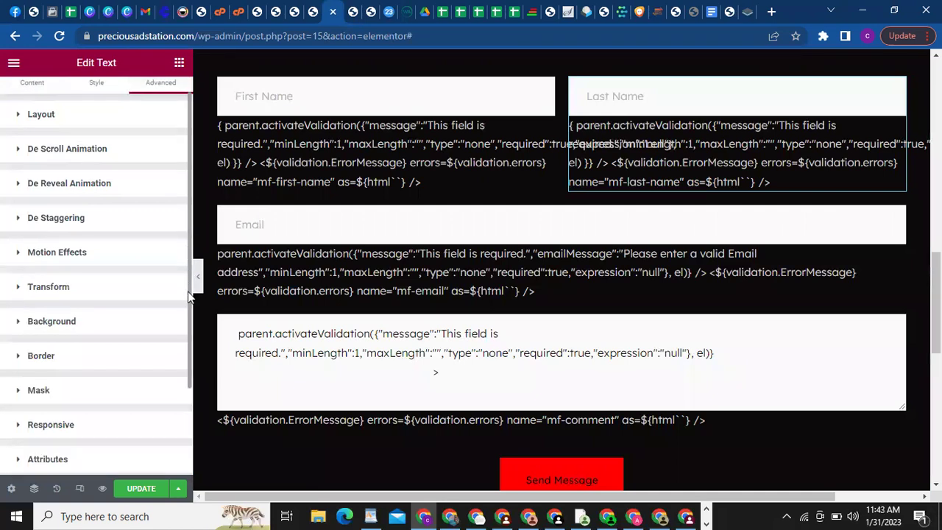
scroll(187, 291, down, 3)
scroll(185, 382, up, 4)
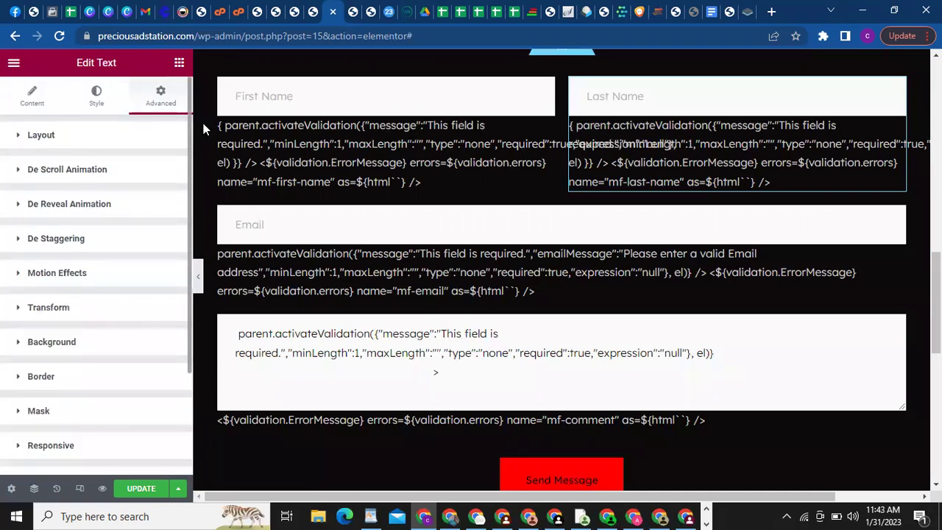
scroll(679, 319, up, 1)
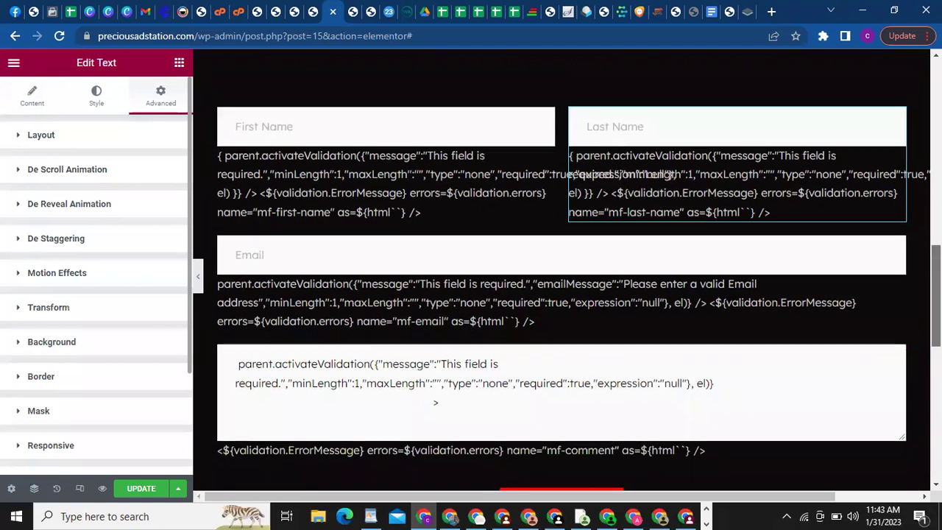
scroll(704, 267, up, 3)
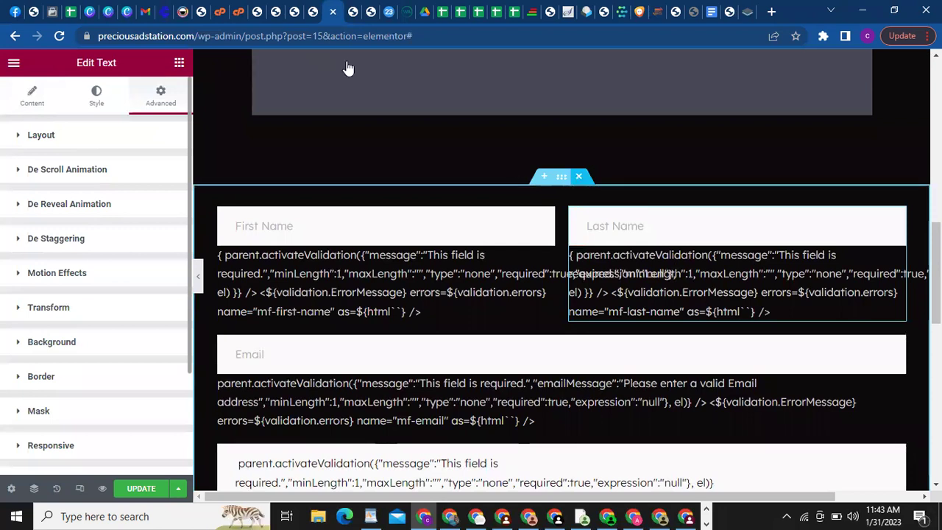
Step: In the WordPress dashboard, import the Form Contact template again from the installed Ongoes kit
click(315, 13)
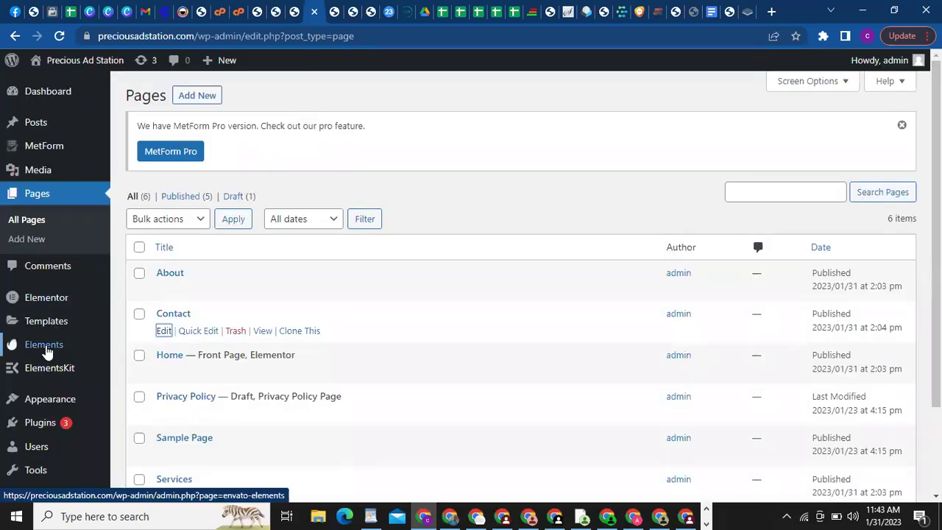
mouse_move(46, 352)
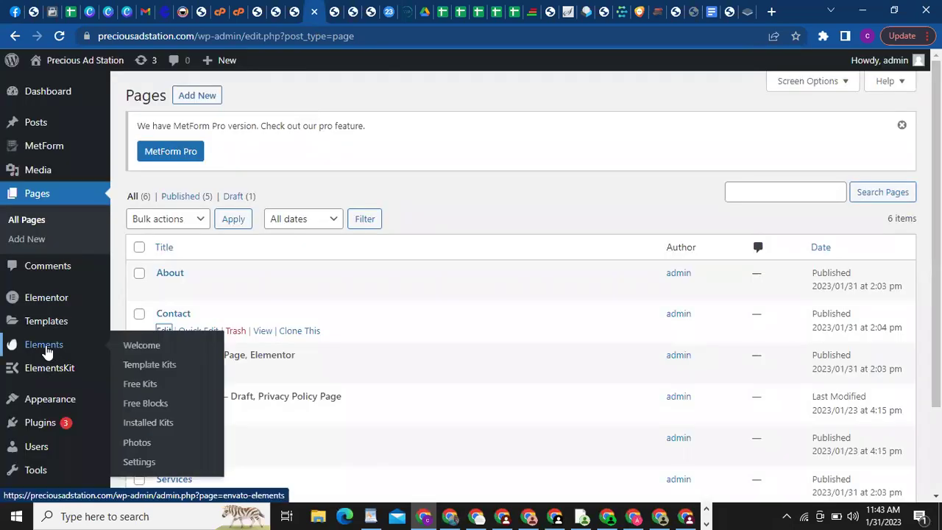
click(146, 424)
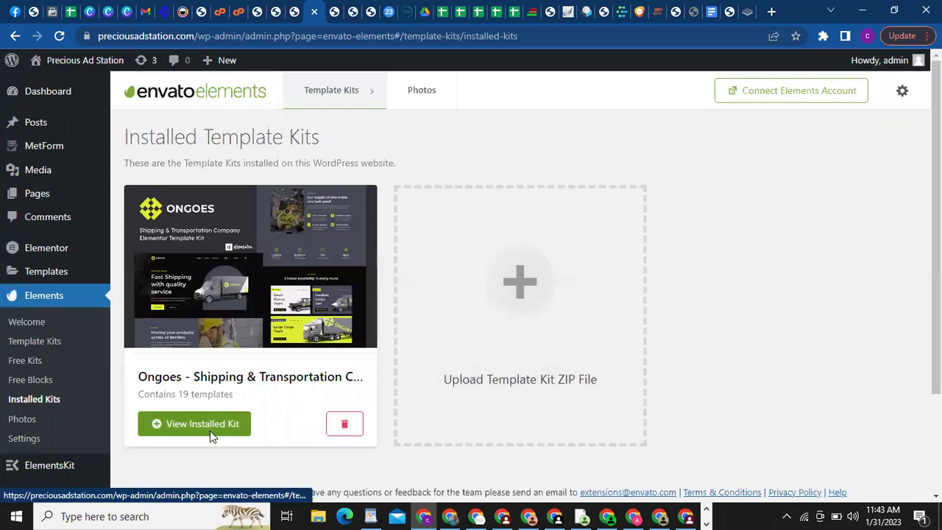
click(203, 426)
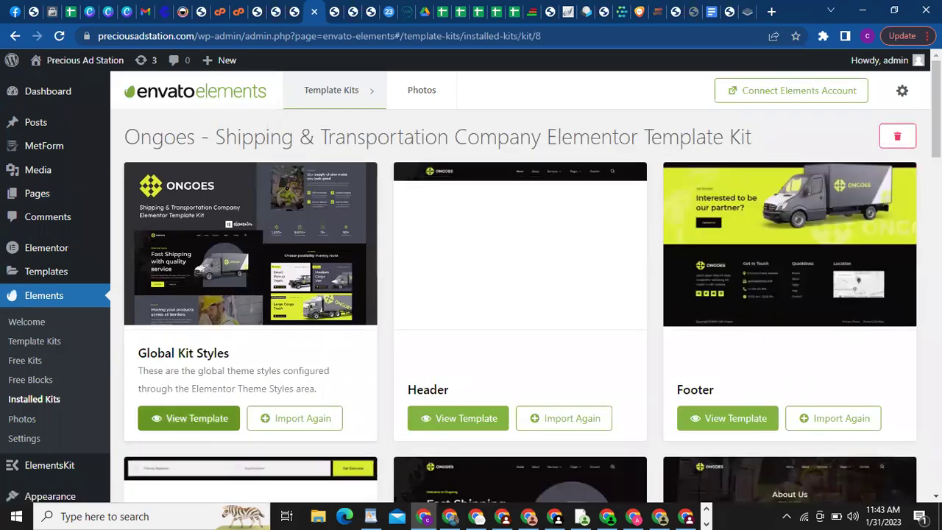
scroll(519, 287, down, 13)
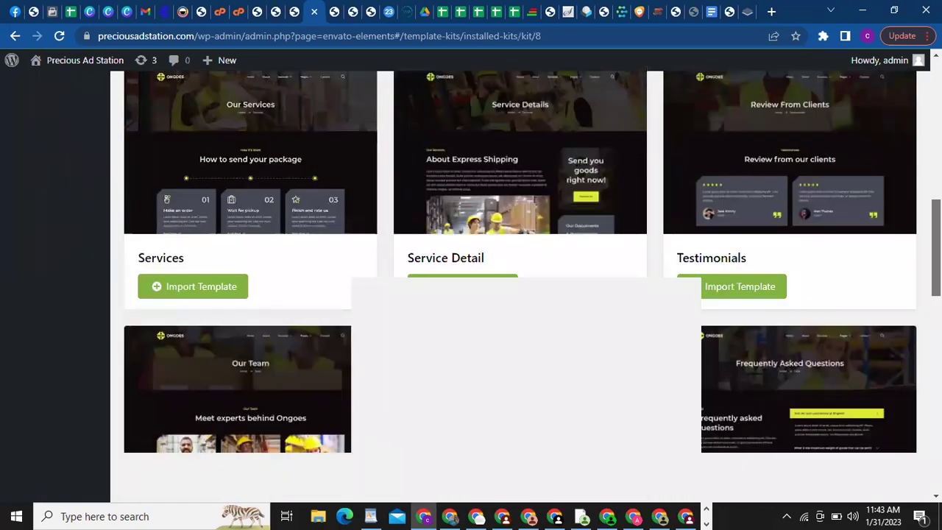
scroll(520, 287, down, 6)
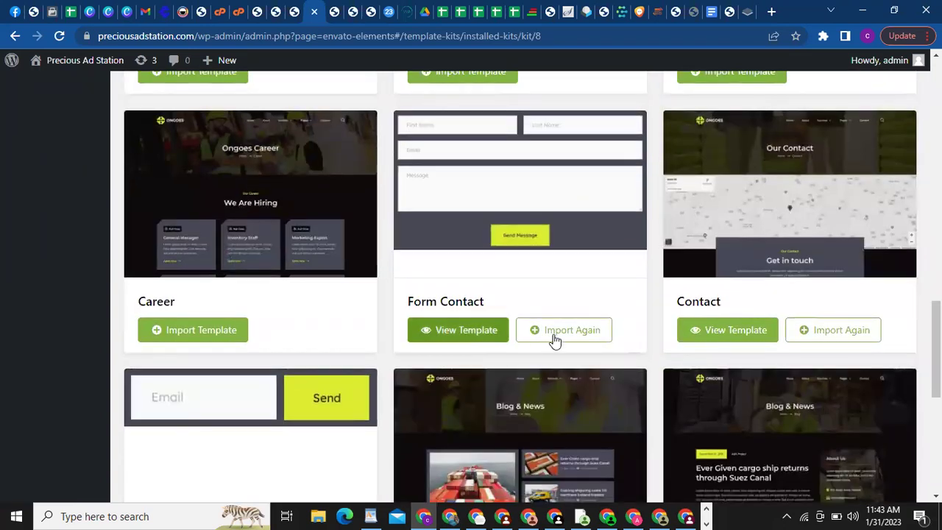
click(553, 333)
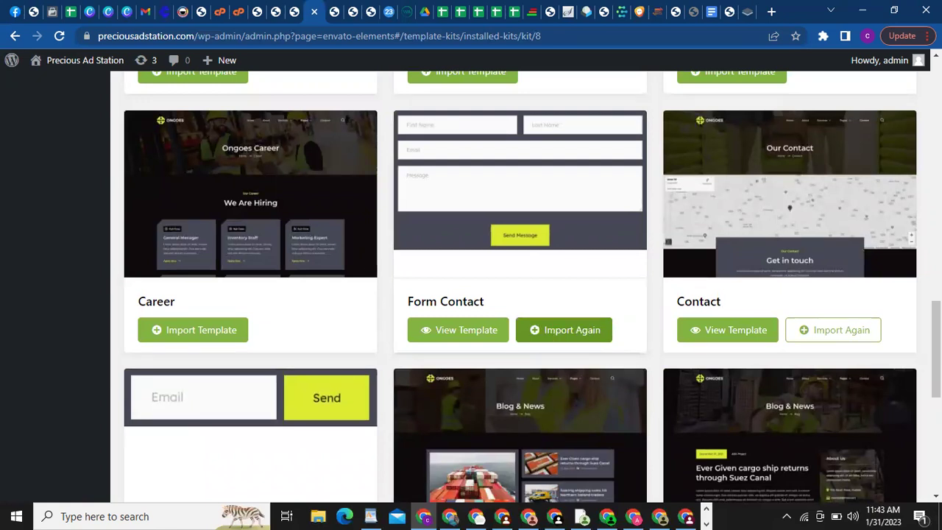
Step: Open the site's list of pages and return to the Contact page in the Elementor editor
scroll(44, 194, up, 10)
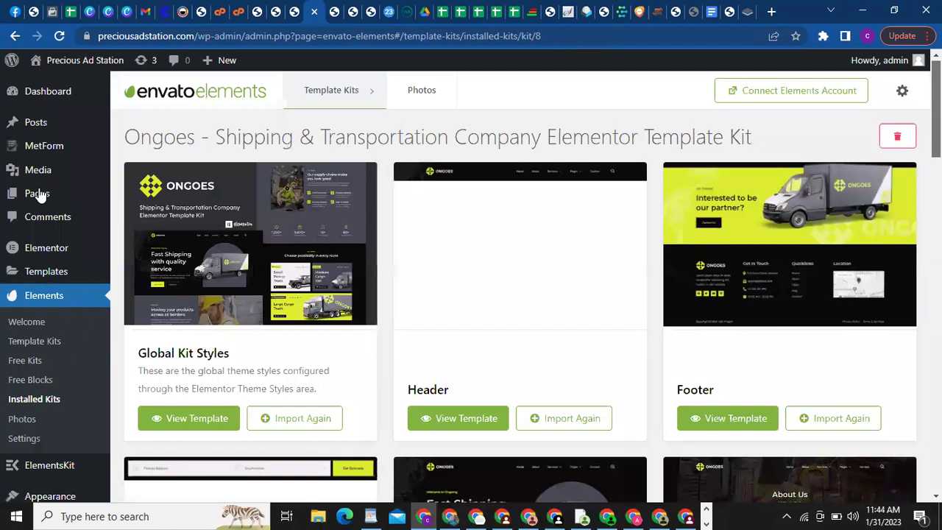
click(38, 195)
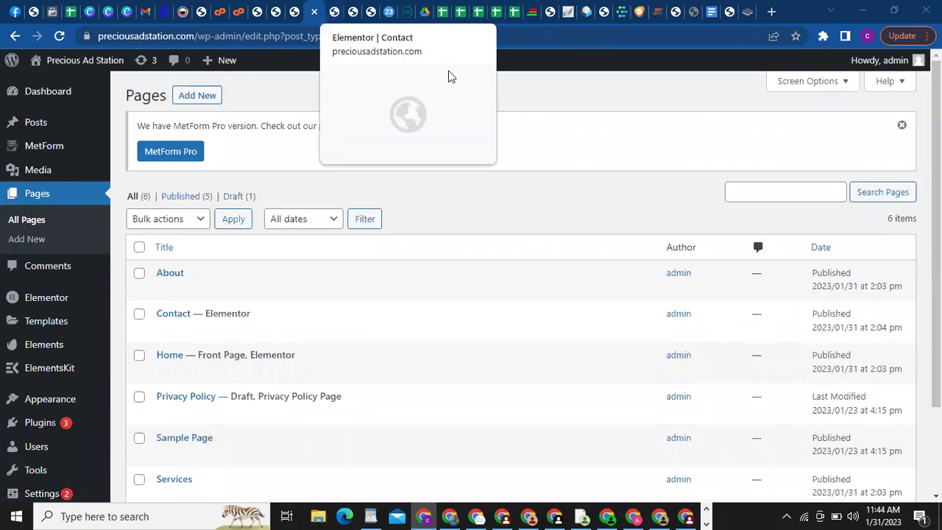
click(338, 13)
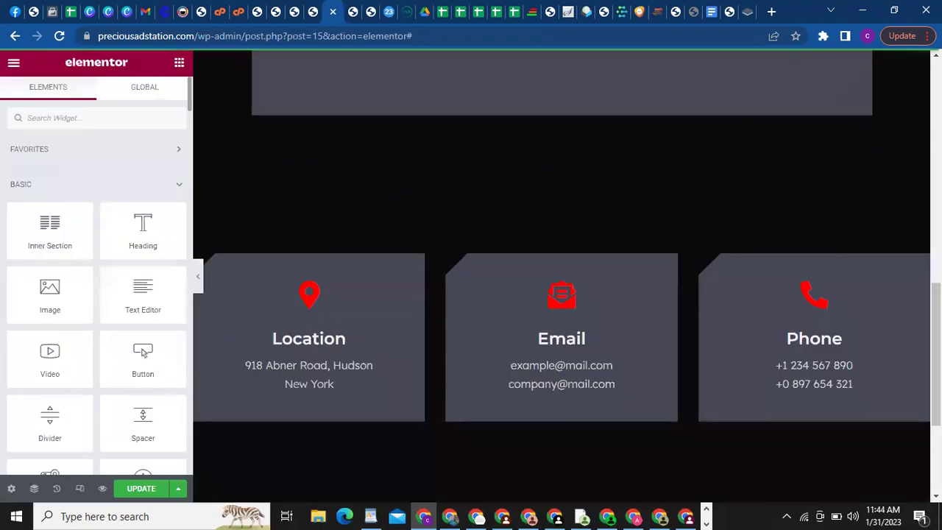
Step: Insert the saved Edited Header template above the Our Contact banner and apply the template's settings to the page
scroll(97, 295, down, 4)
scroll(562, 295, up, 1)
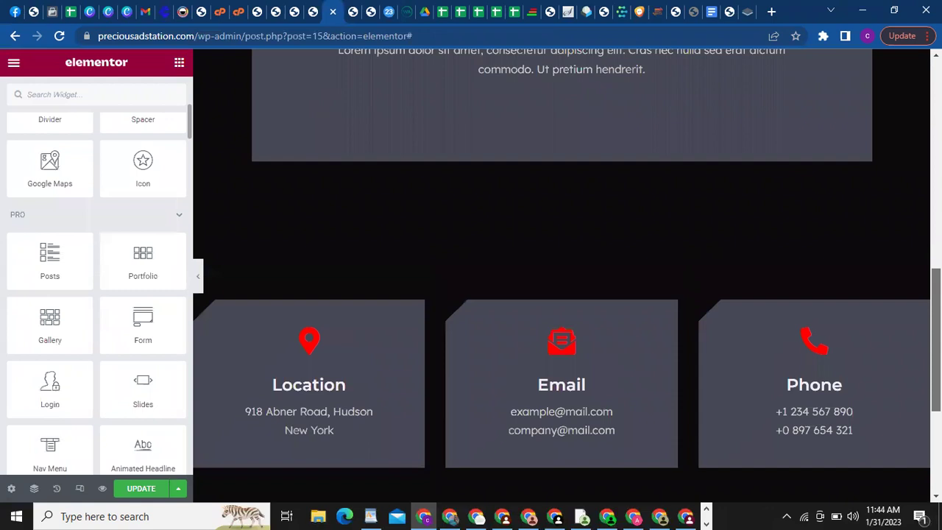
scroll(562, 295, up, 3)
scroll(652, 147, up, 5)
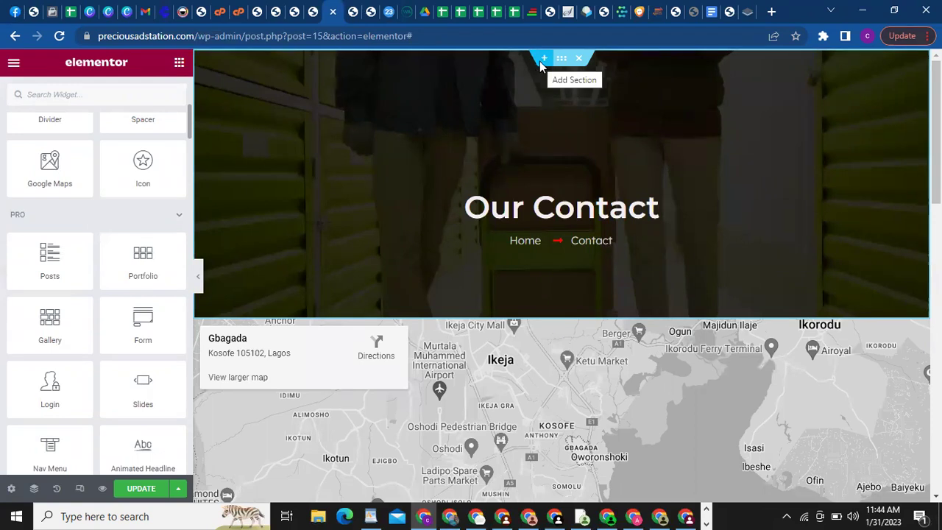
click(542, 59)
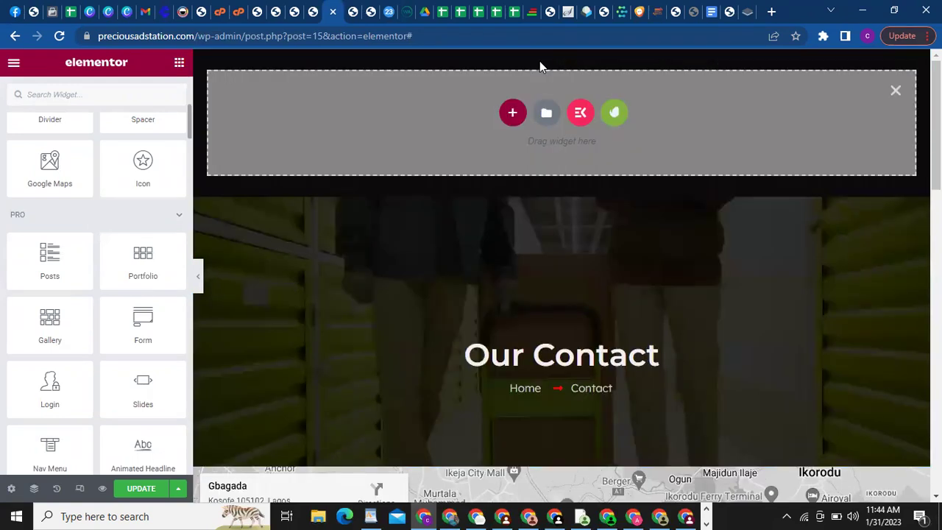
click(544, 114)
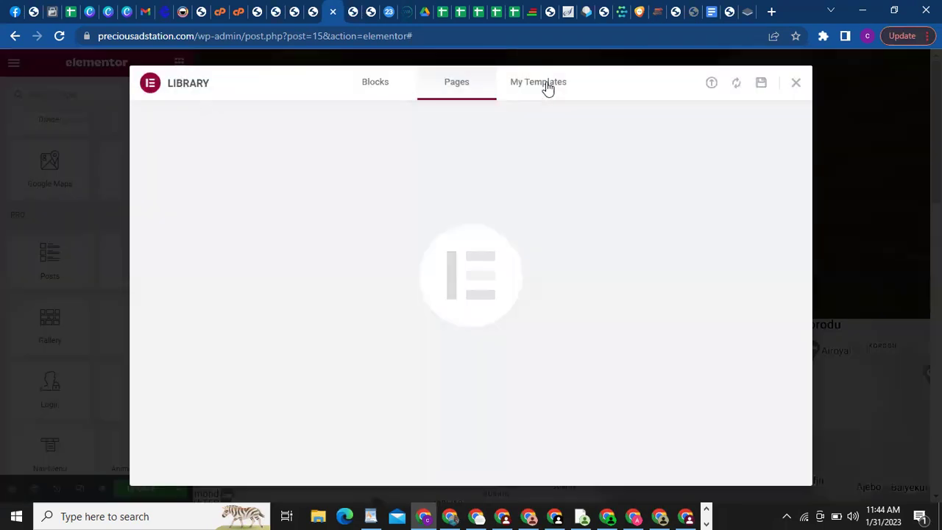
click(546, 85)
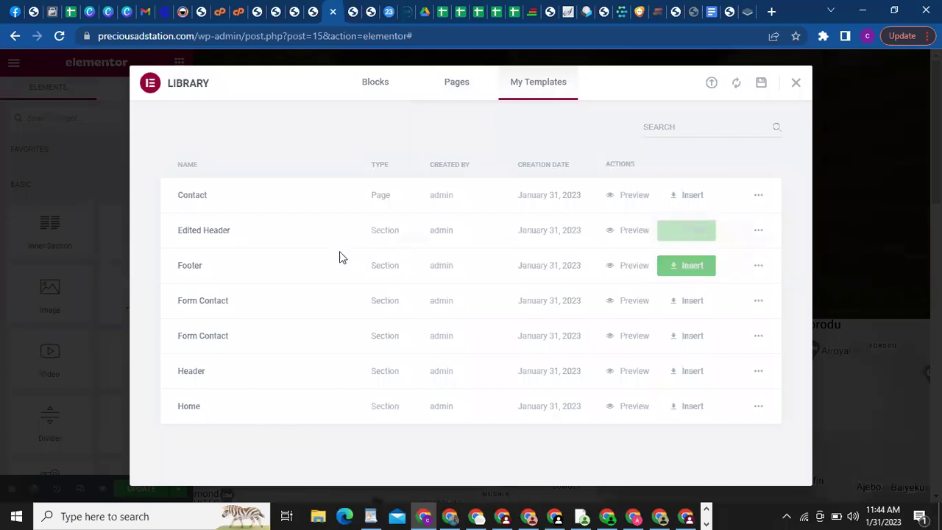
click(686, 230)
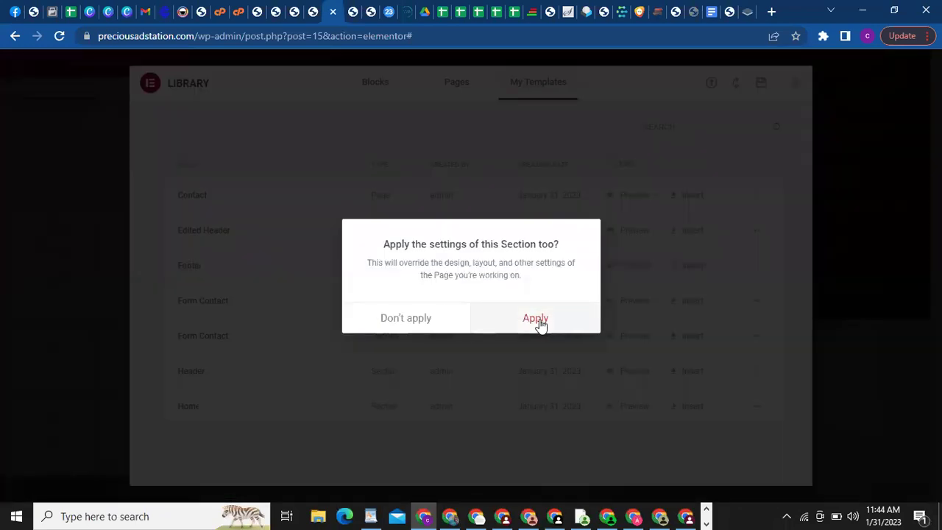
click(537, 319)
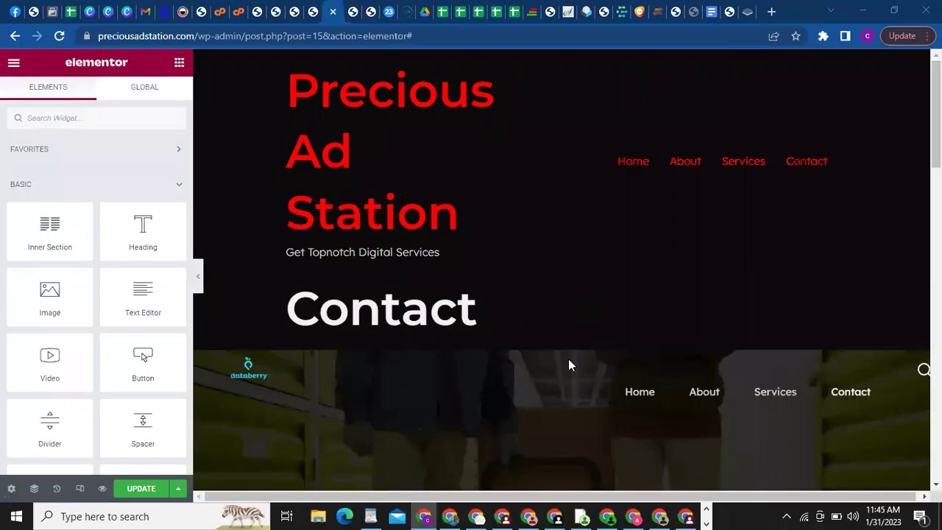
Step: Set the Contact page's layout to Elementor Canvas and update the page
click(9, 490)
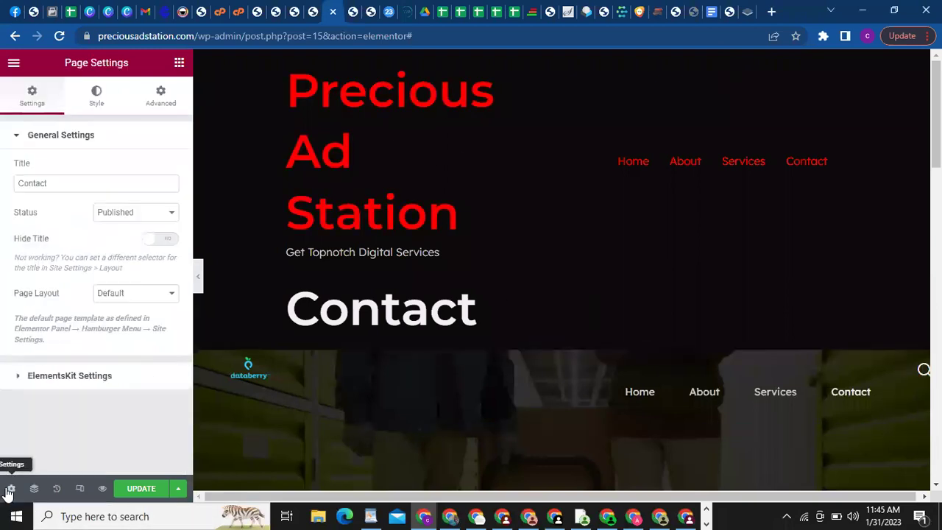
click(140, 300)
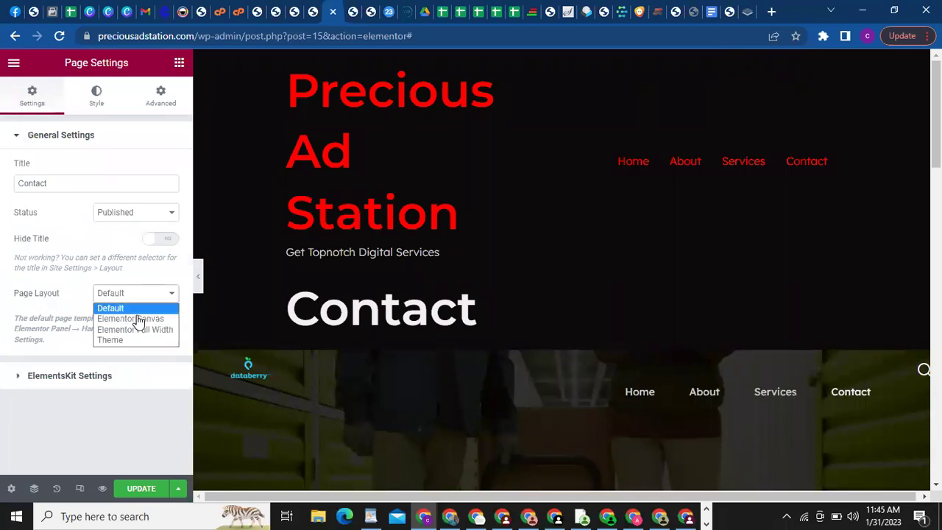
click(138, 319)
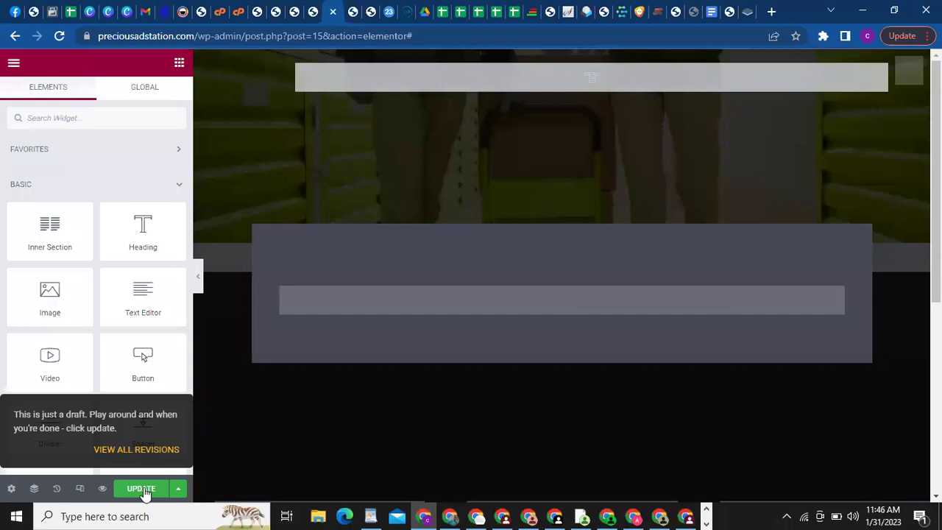
click(143, 489)
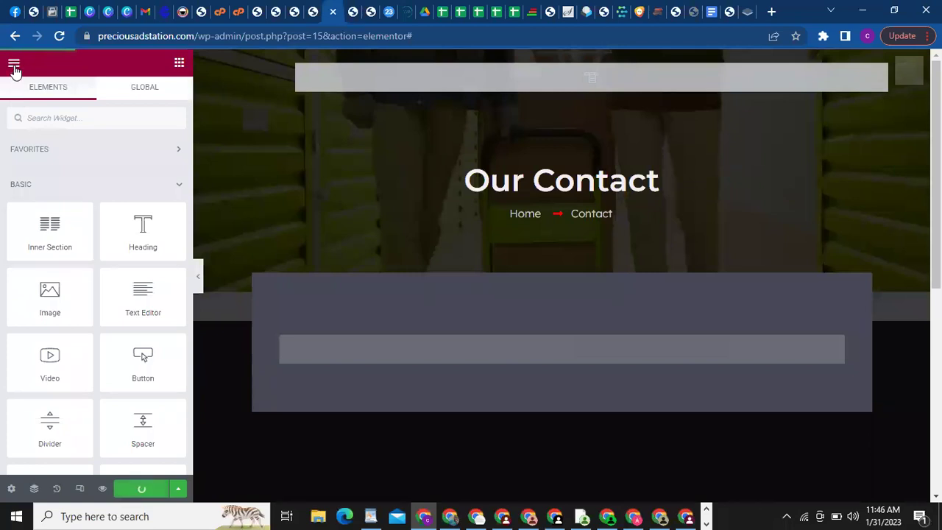
Step: Copy the link address of the published Contact page
click(14, 66)
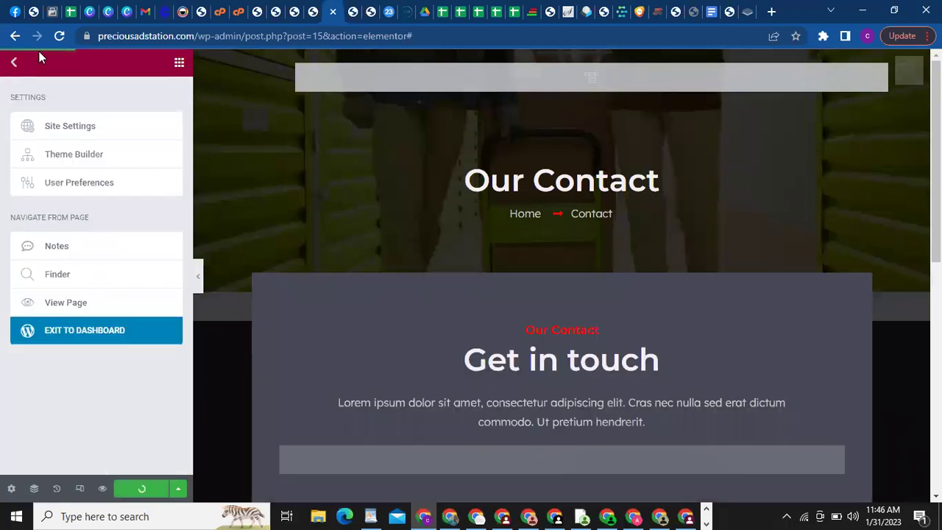
right_click(75, 304)
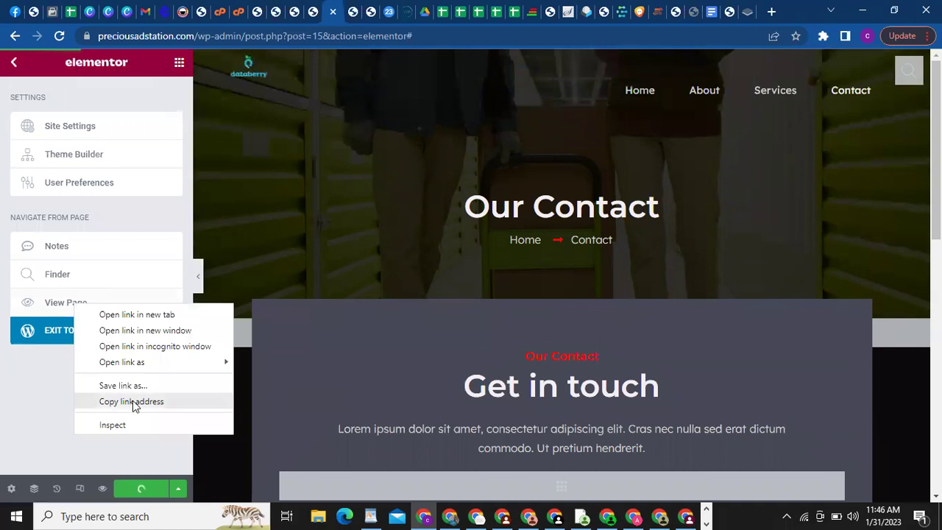
click(134, 403)
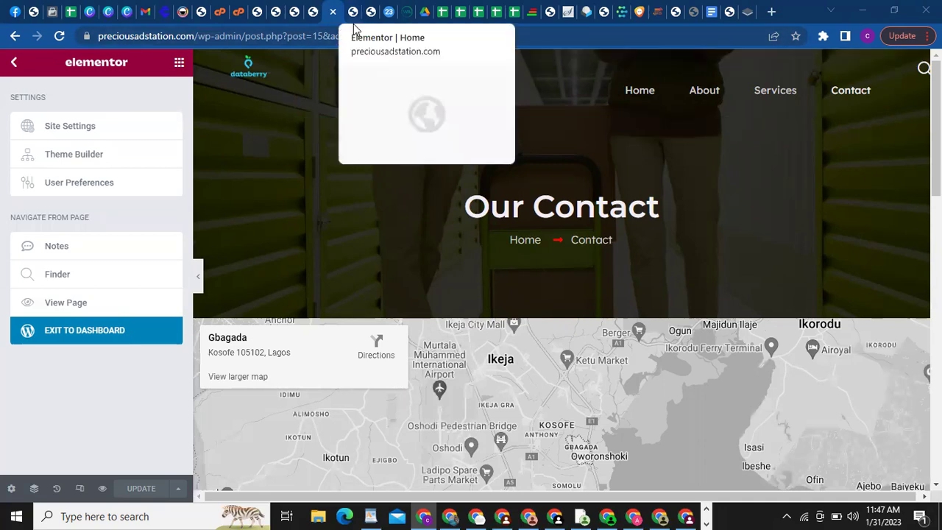
Step: In the Home page editor, link the Contact Us button under "Interested to be our partner?" to the copied preciousadstation.com/contact/ address
click(353, 25)
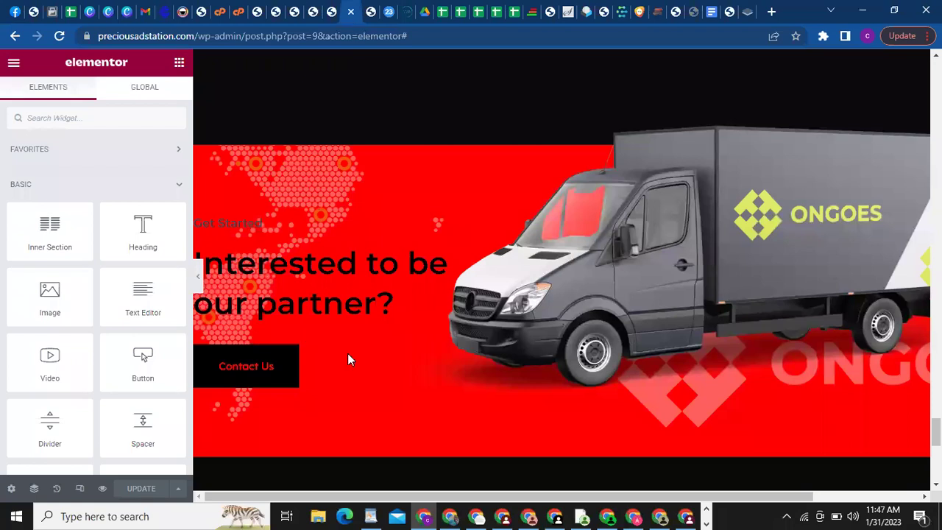
click(276, 372)
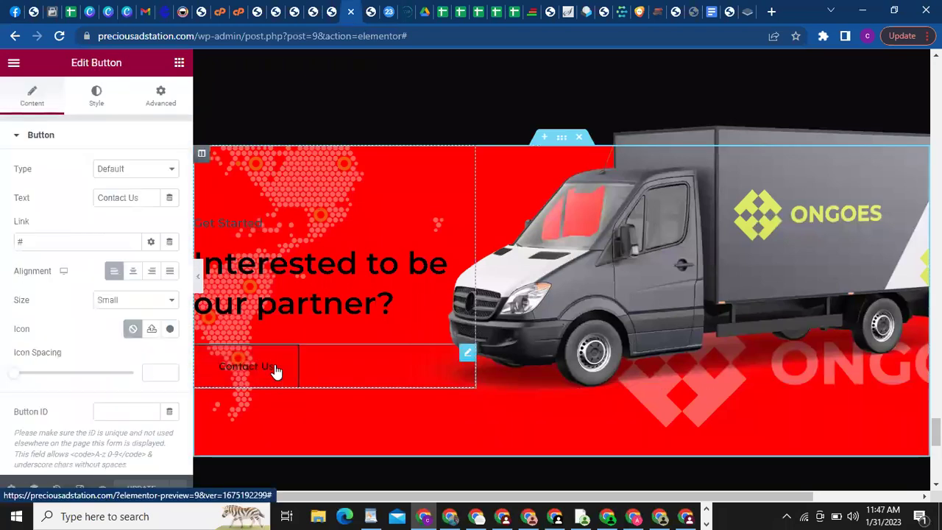
double_click(79, 242)
key(ctrl+v)
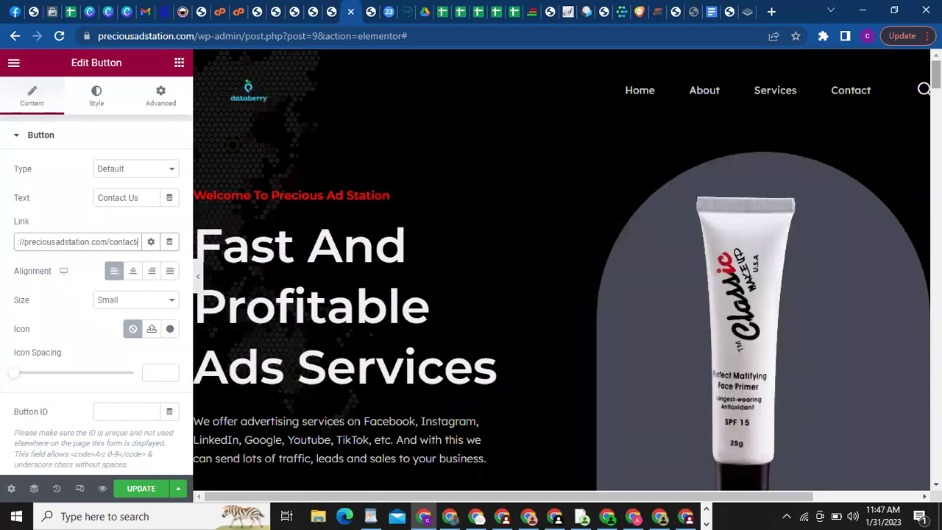
Step: Replace the link of the Contact Us button in the Home page's hero section with the preciousadstation.com/contact/ address
scroll(393, 312, down, 3)
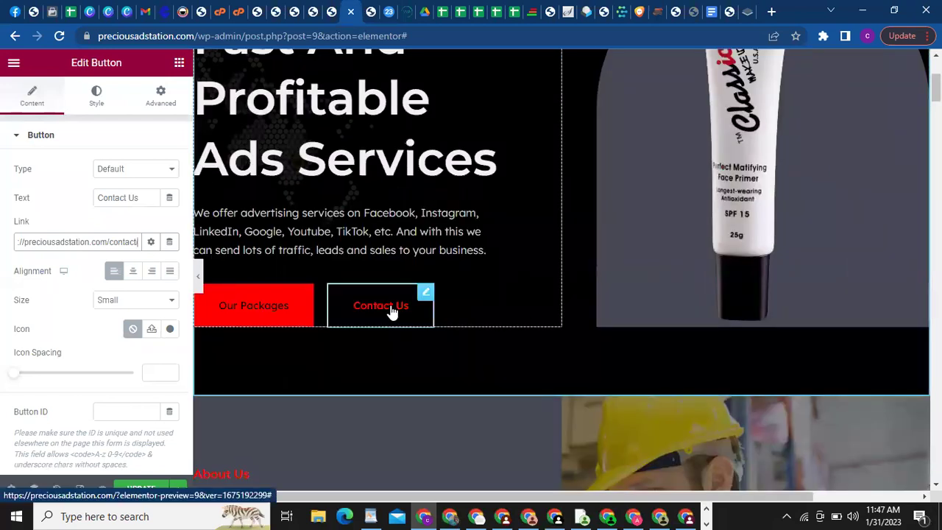
key(ctrl+z)
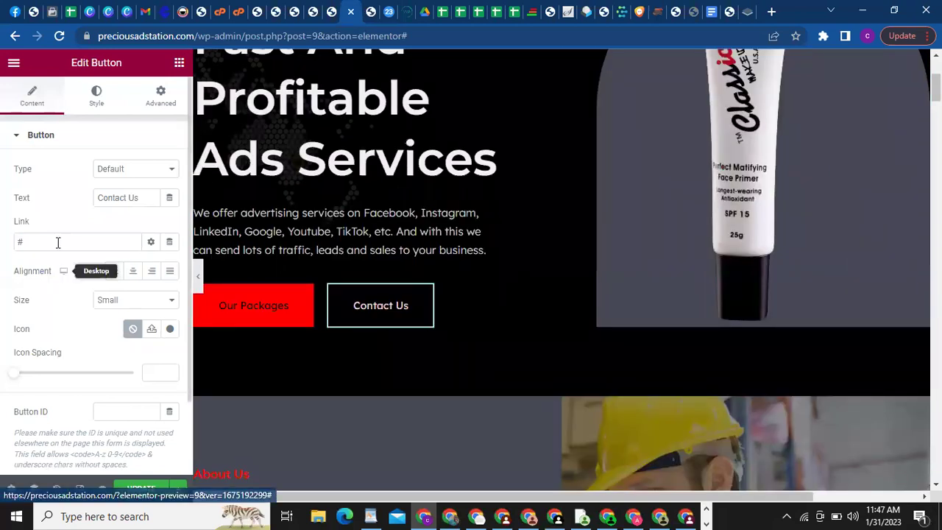
double_click(58, 242)
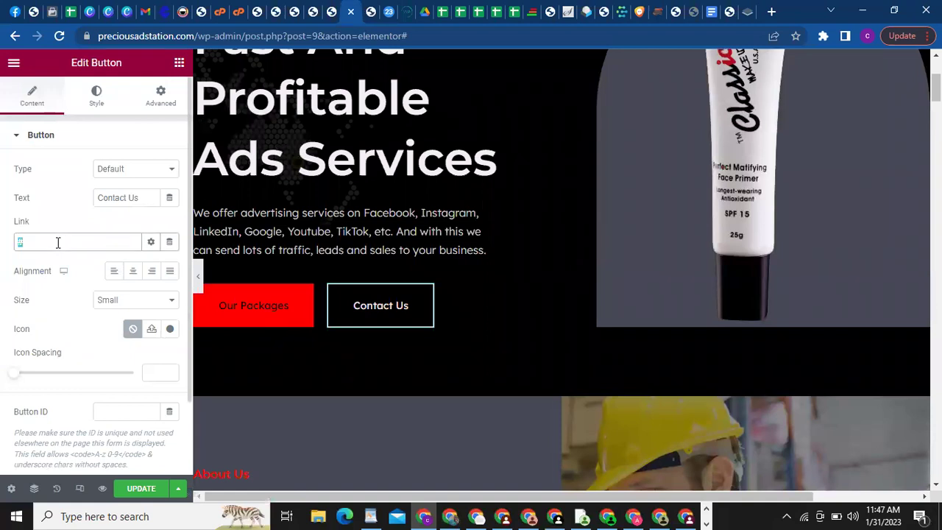
key(BackSpace)
key(ctrl+v)
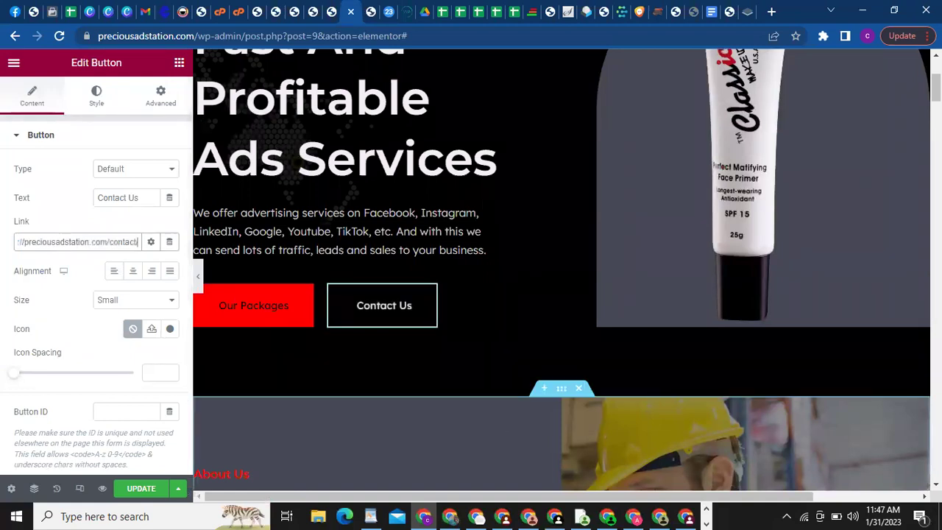
text(/)
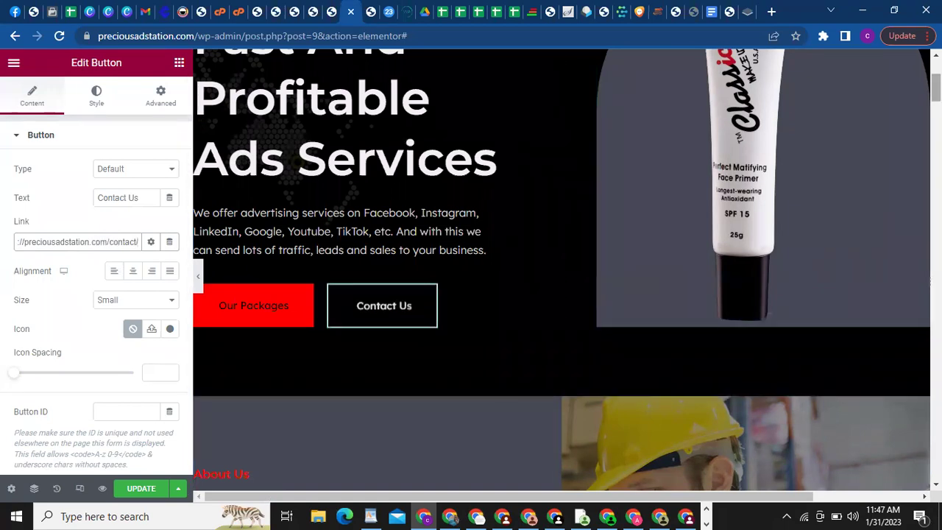
Step: Look through the remaining Home page sections, from the client quote to the footer, for more buttons that need a contact link
scroll(562, 270, down, 10)
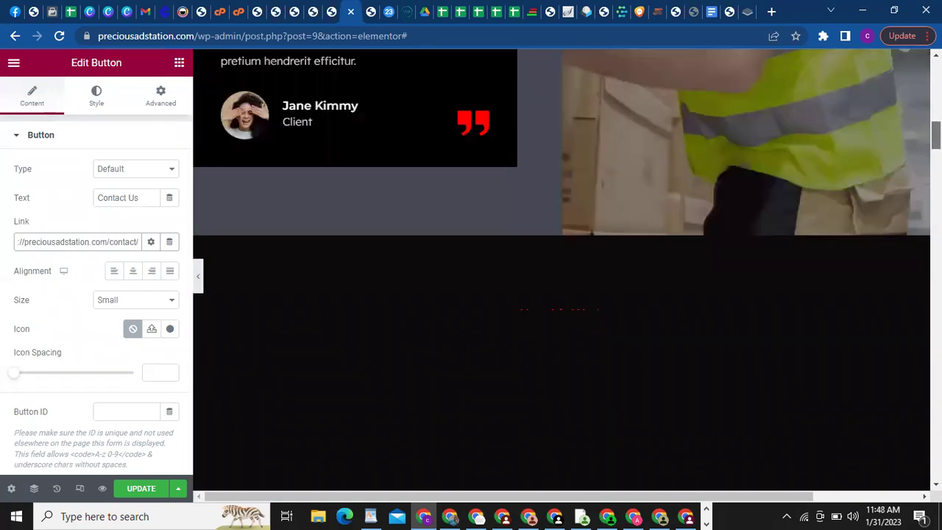
scroll(562, 271, down, 3)
scroll(562, 270, down, 2)
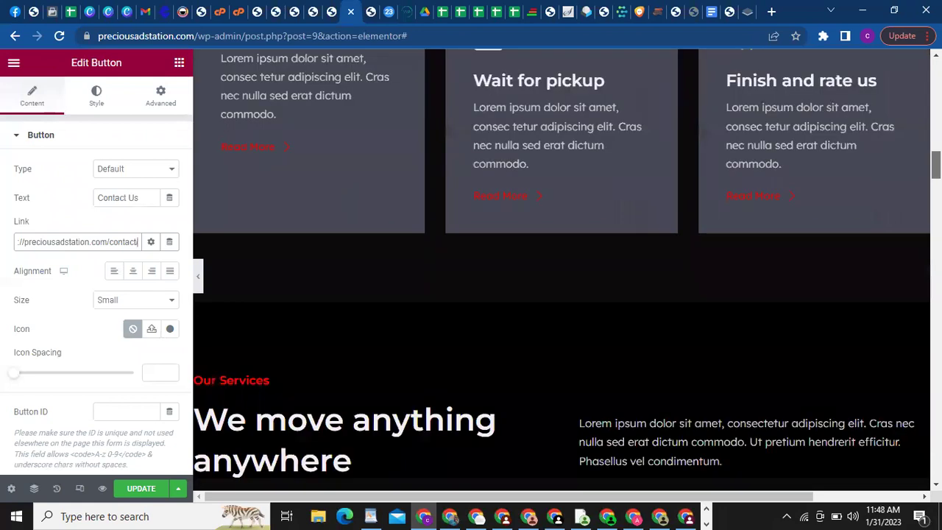
scroll(561, 270, down, 6)
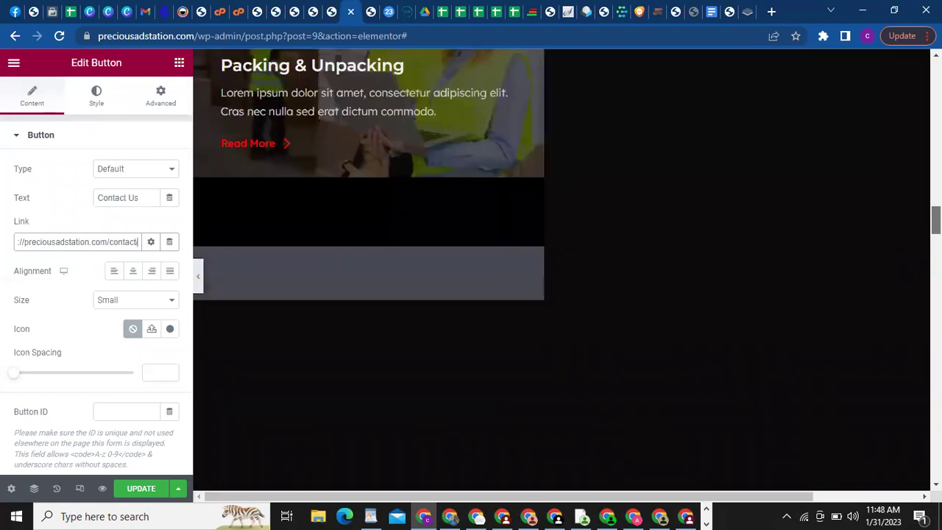
scroll(561, 270, down, 1)
scroll(562, 270, down, 3)
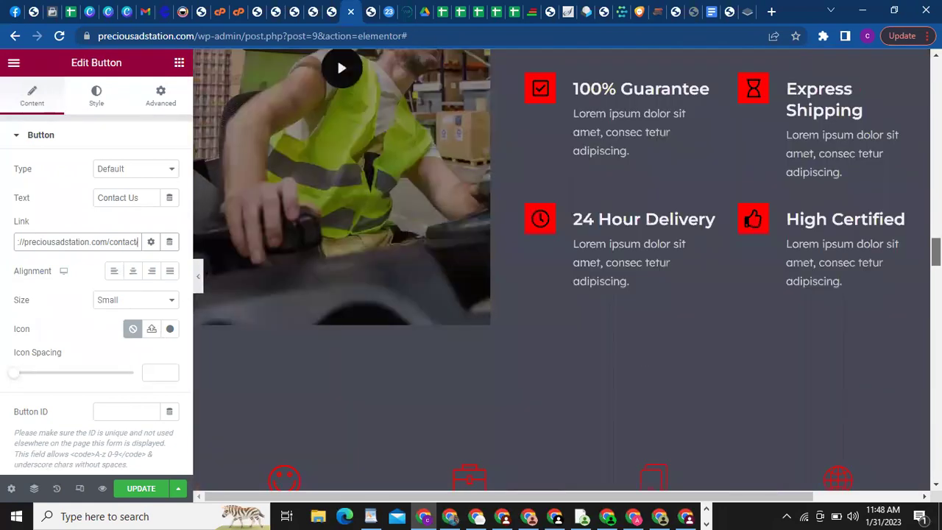
scroll(567, 209, up, 1)
scroll(567, 209, up, 5)
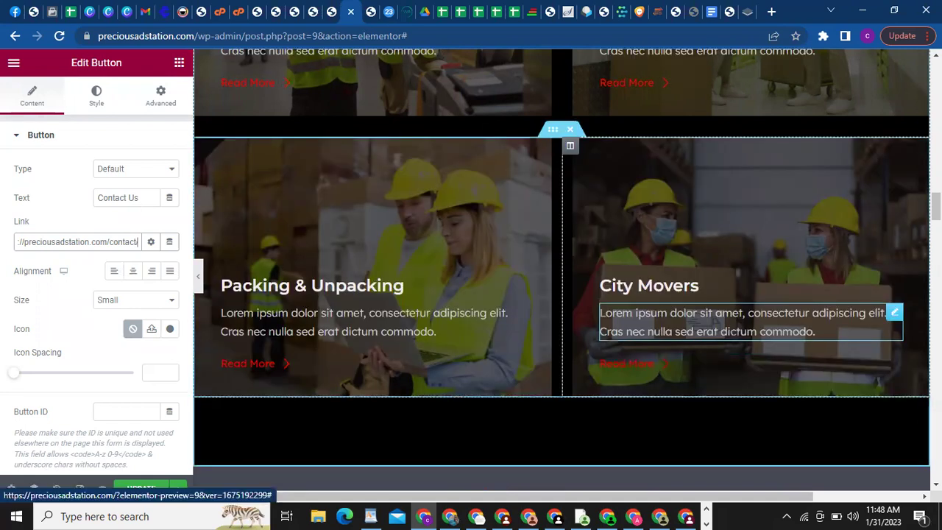
scroll(562, 265, down, 10)
scroll(562, 265, down, 4)
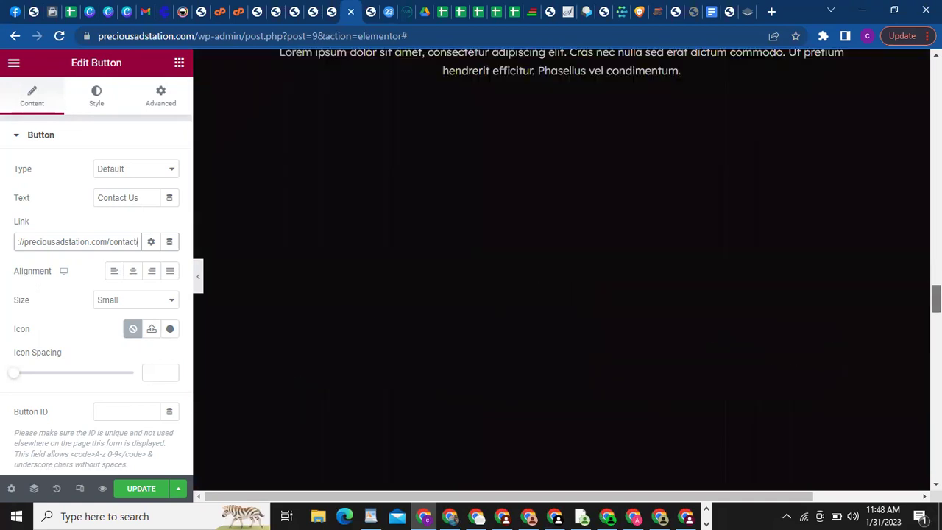
scroll(561, 265, down, 4)
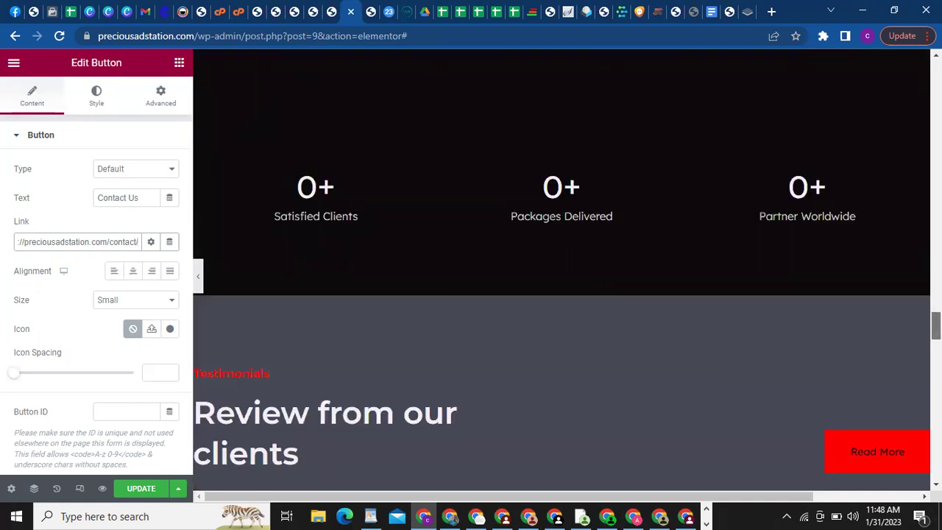
scroll(886, 179, down, 3)
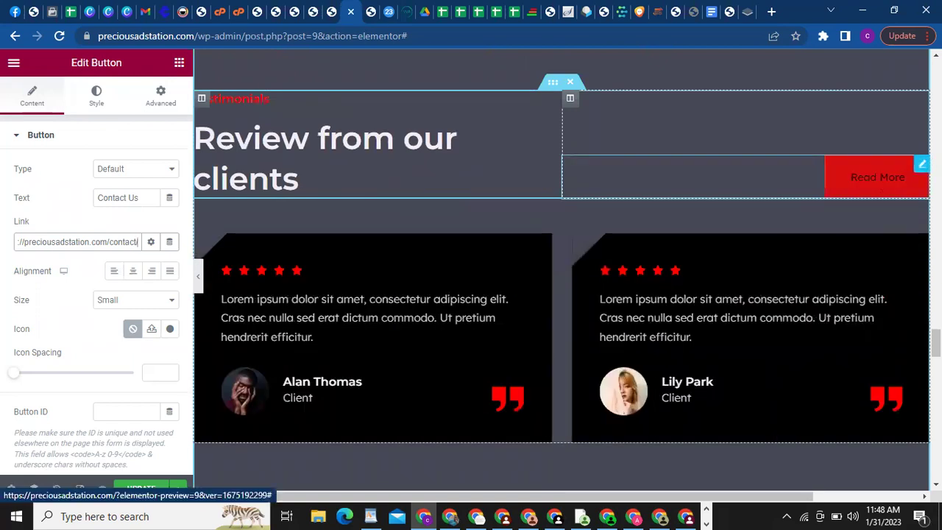
scroll(561, 295, down, 10)
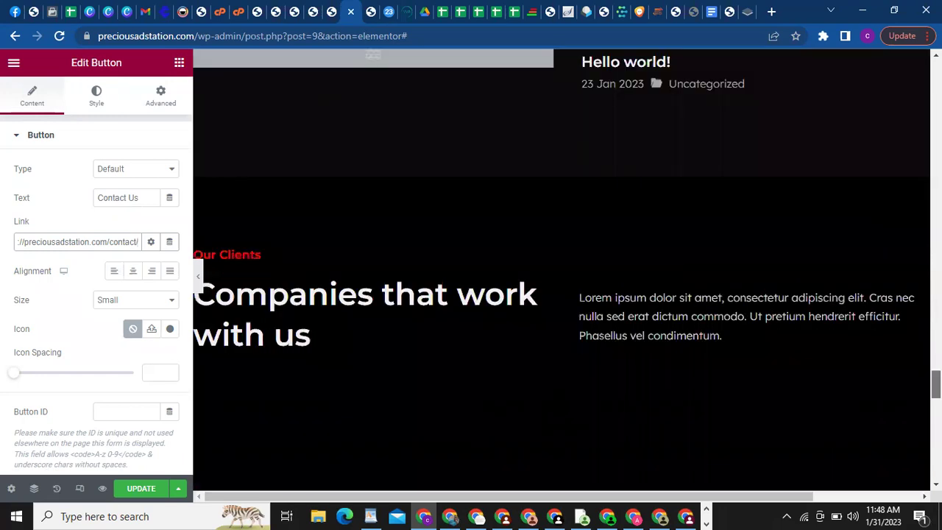
scroll(562, 295, down, 5)
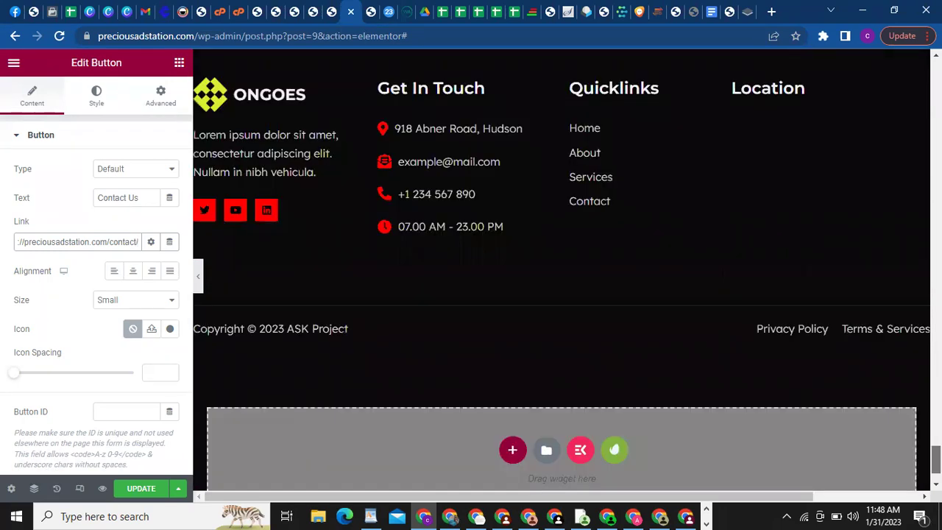
Step: Open the footer's Quicklinks navigation menu for editing and check which menus can be assigned to it
scroll(425, 427, down, 1)
scroll(446, 259, up, 2)
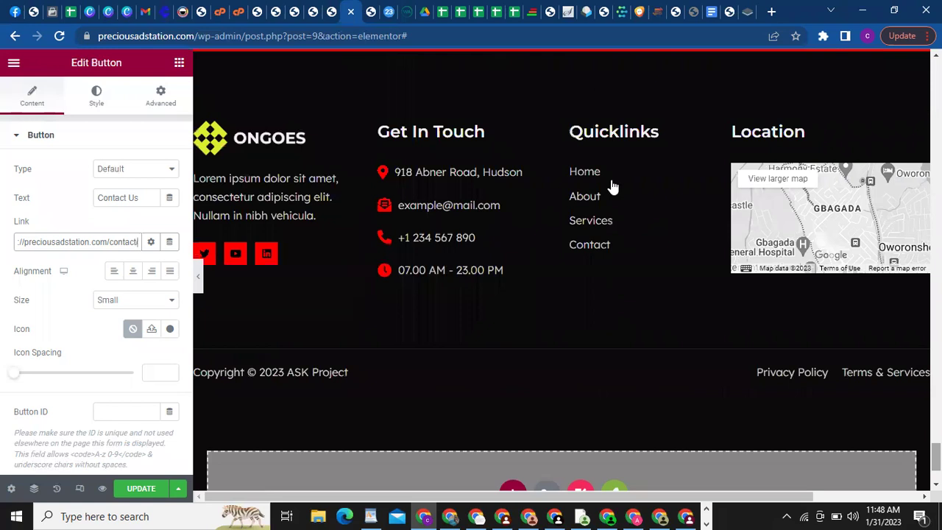
click(701, 168)
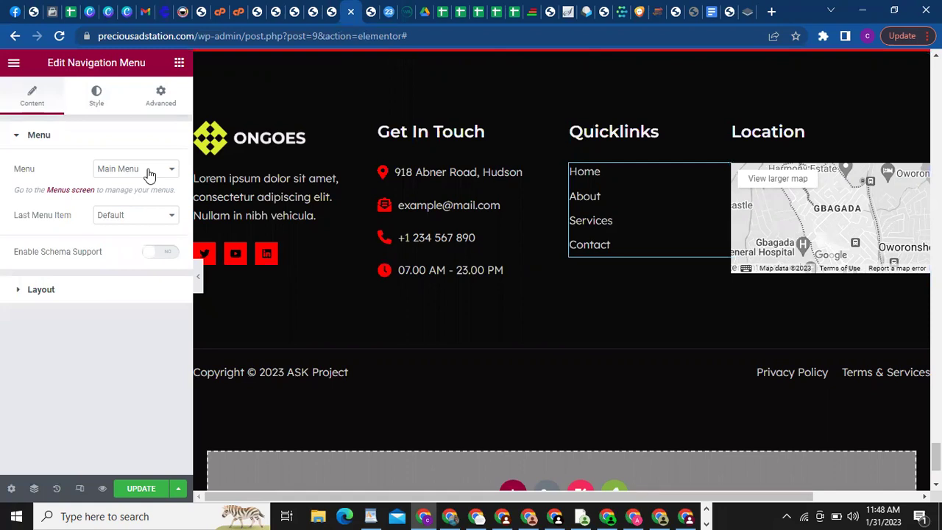
click(147, 172)
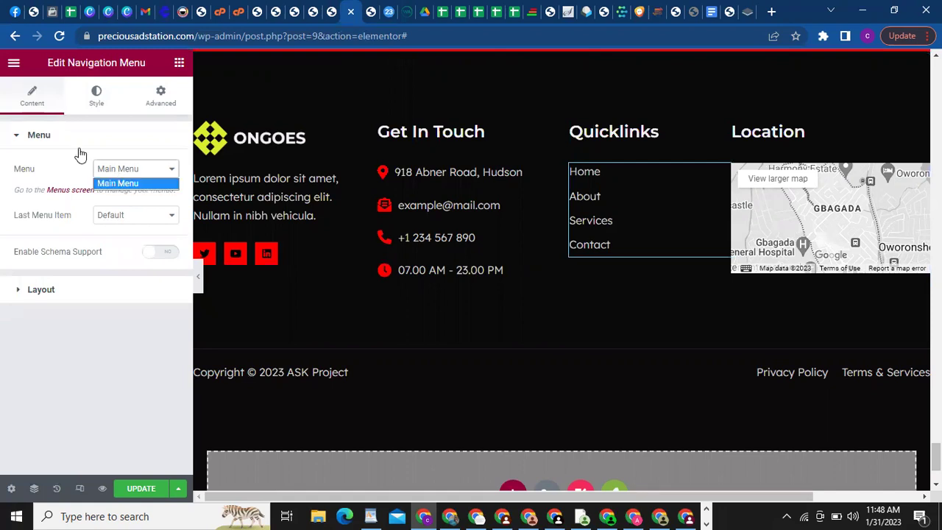
Step: Choose Main Menu as the menu for the footer's Quicklinks navigation
click(130, 184)
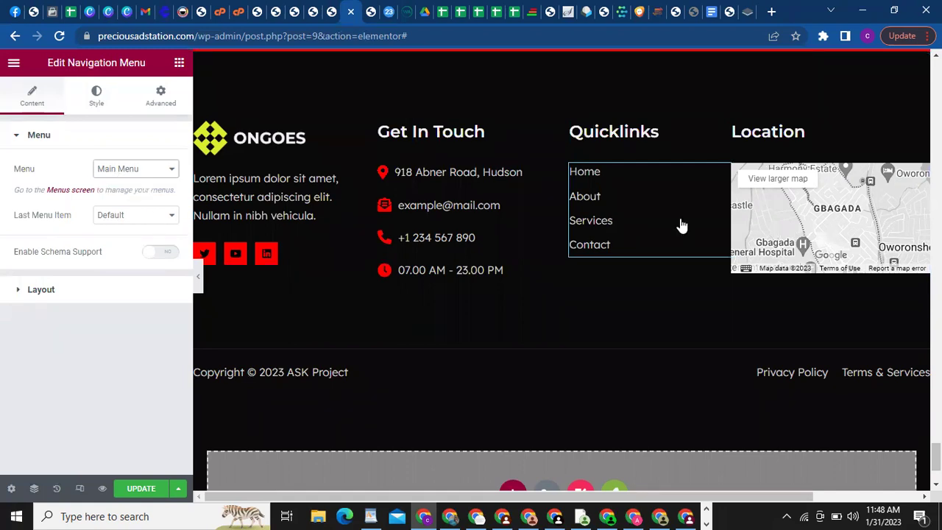
click(602, 190)
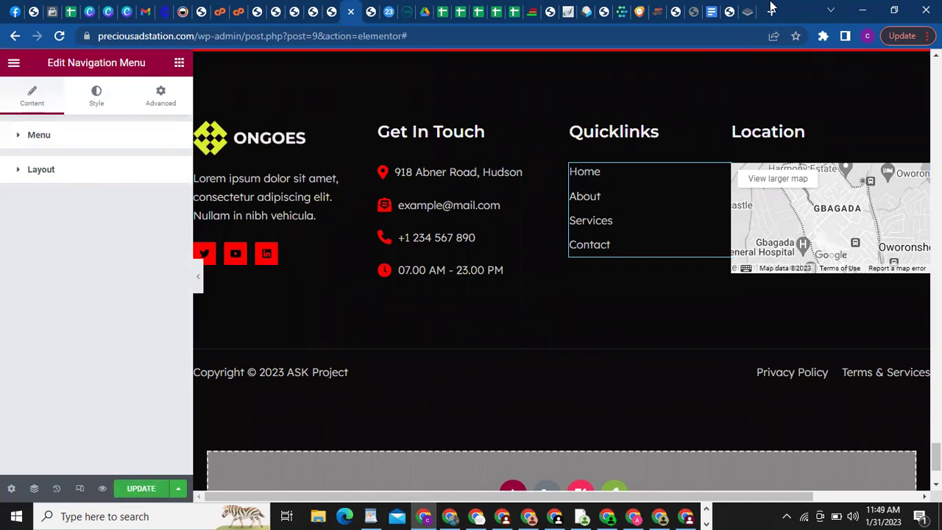
Step: Switch to the live Home page, review its sections from the hero through the client reviews and companies, and reload it
click(730, 11)
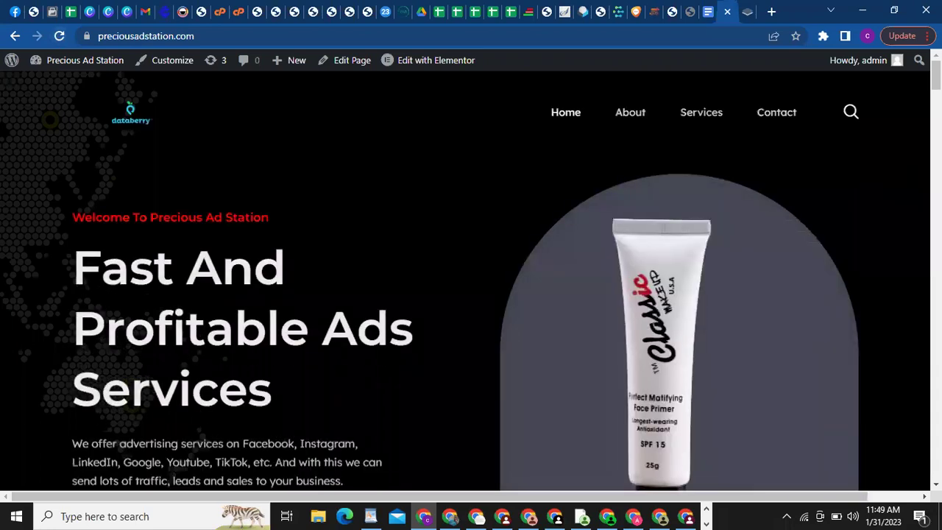
scroll(466, 280, down, 5)
scroll(466, 280, up, 5)
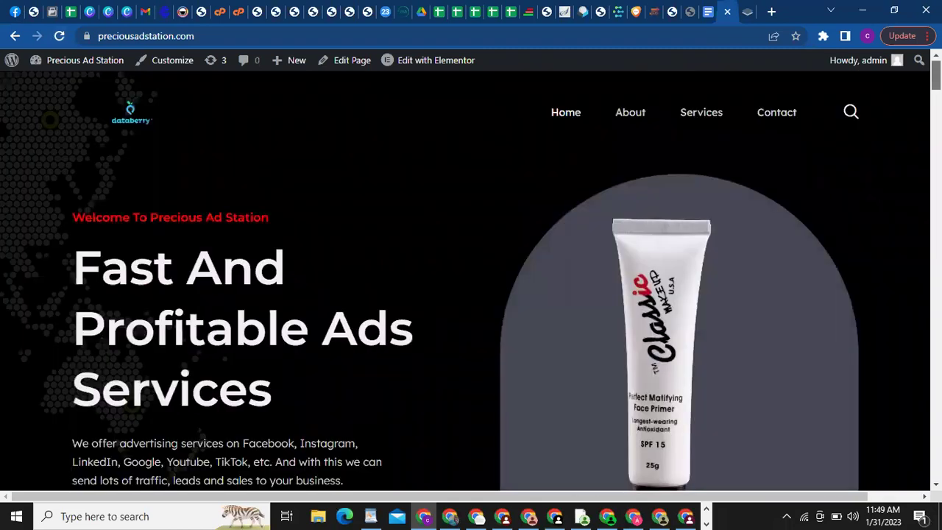
scroll(466, 280, down, 10)
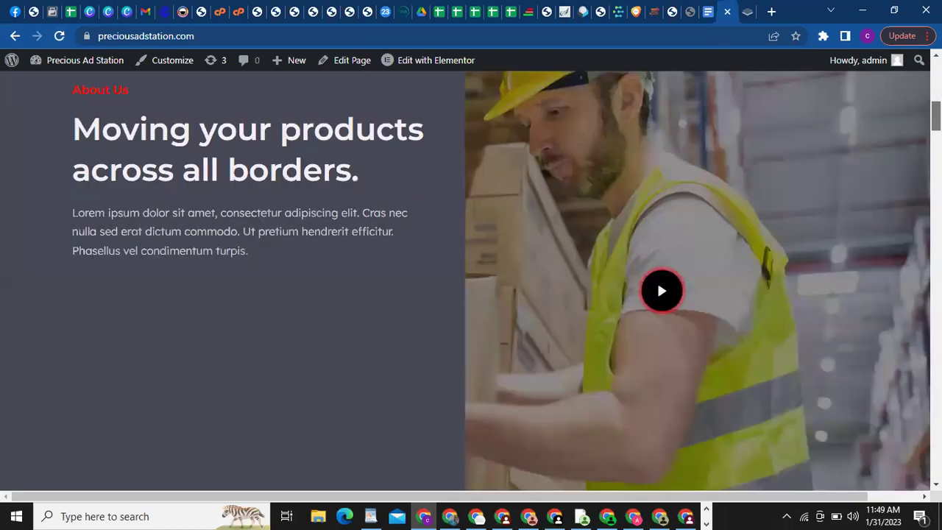
scroll(466, 280, down, 5)
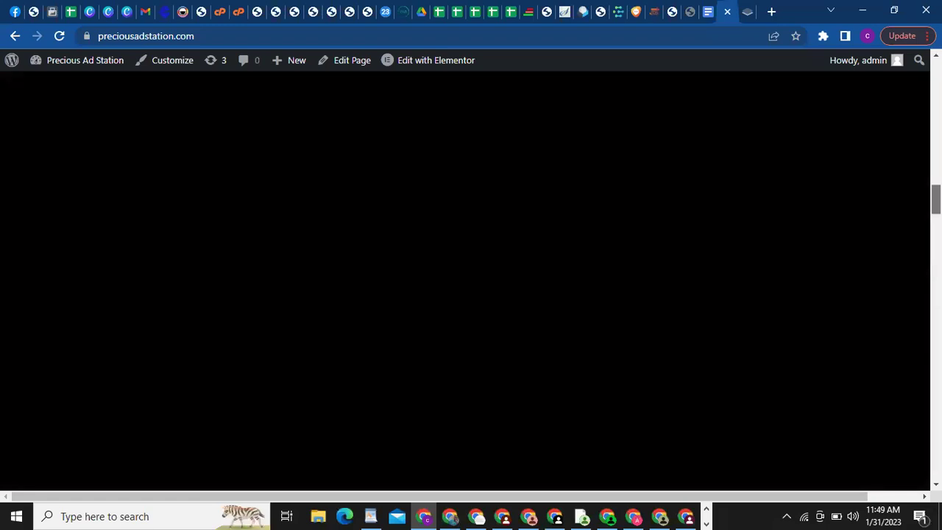
scroll(466, 280, up, 3)
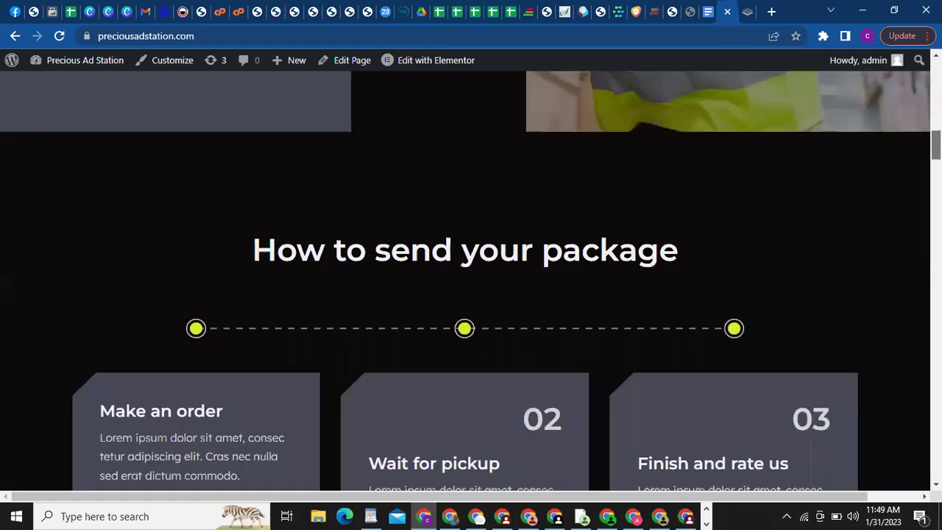
scroll(466, 280, down, 3)
scroll(466, 280, down, 4)
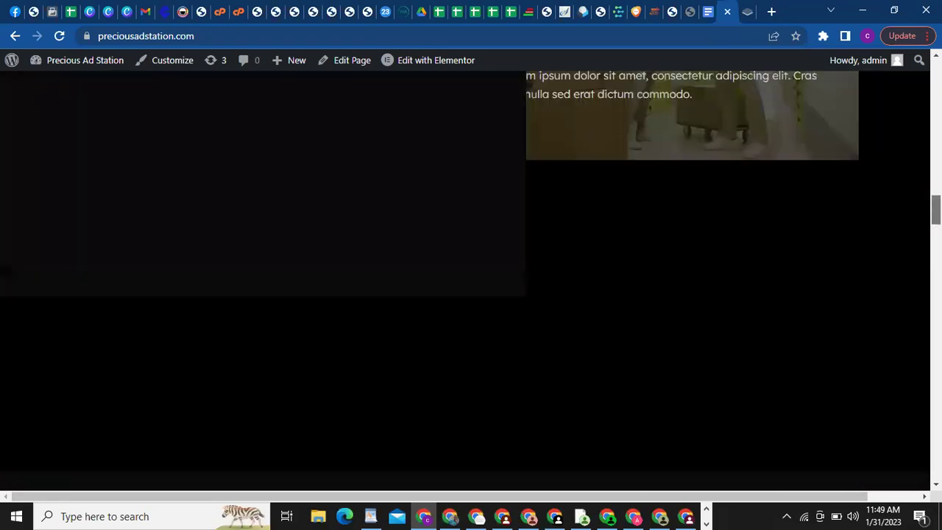
scroll(466, 280, up, 3)
scroll(466, 280, down, 4)
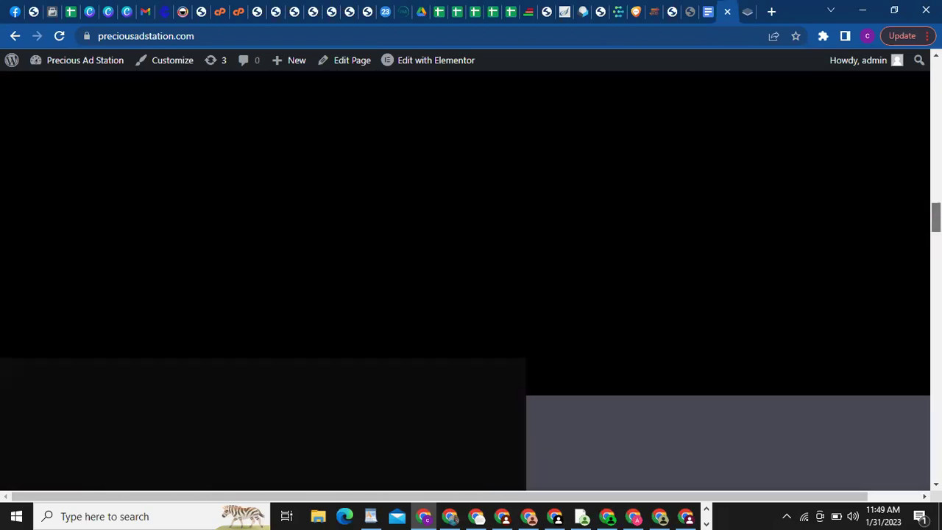
scroll(466, 280, down, 4)
scroll(466, 280, down, 4)
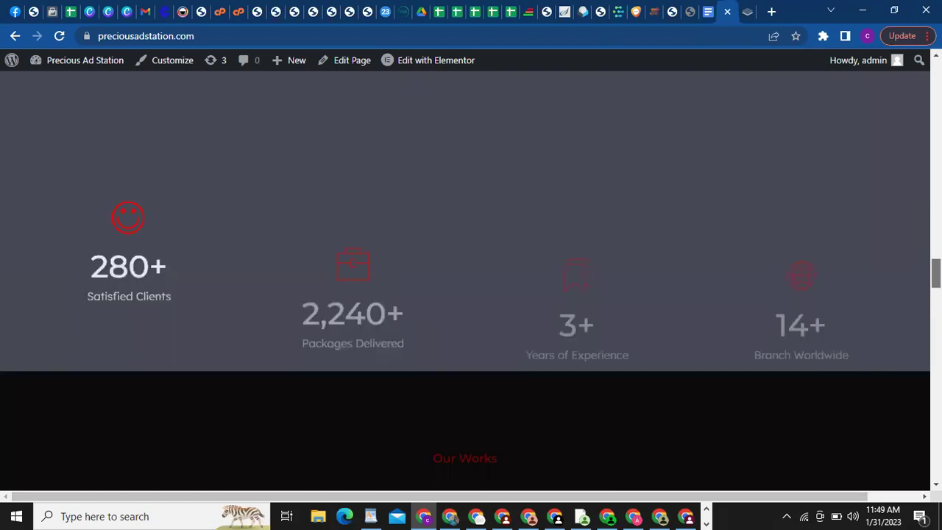
scroll(466, 279, down, 4)
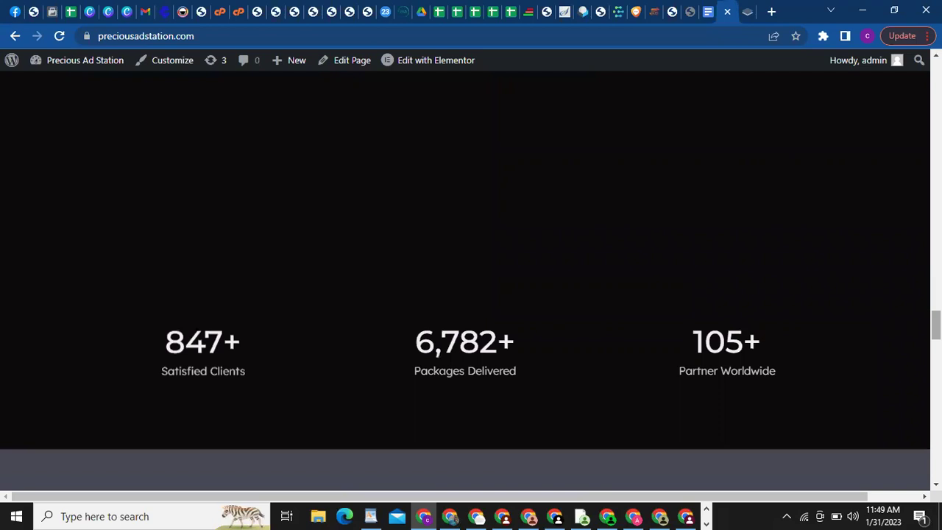
scroll(466, 279, down, 4)
scroll(466, 280, down, 3)
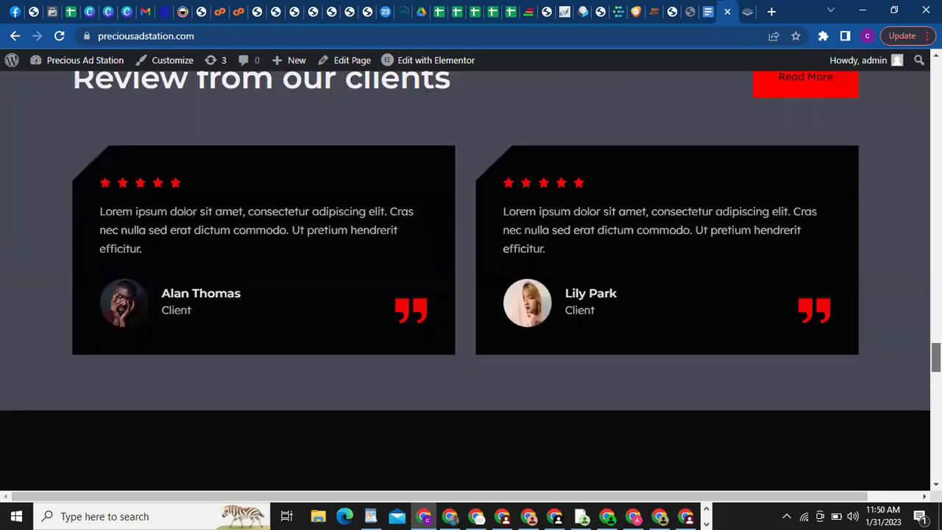
scroll(466, 280, down, 5)
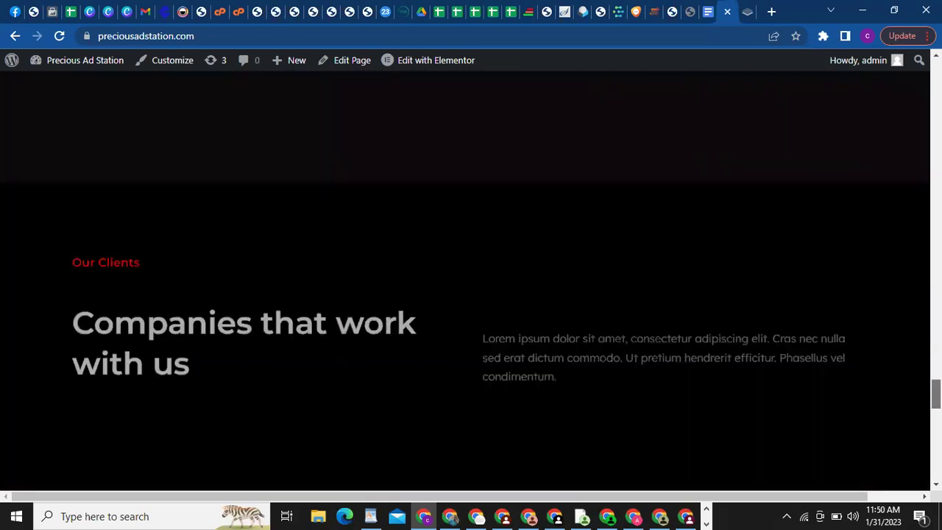
scroll(466, 280, down, 10)
scroll(466, 280, up, 5)
key(F5)
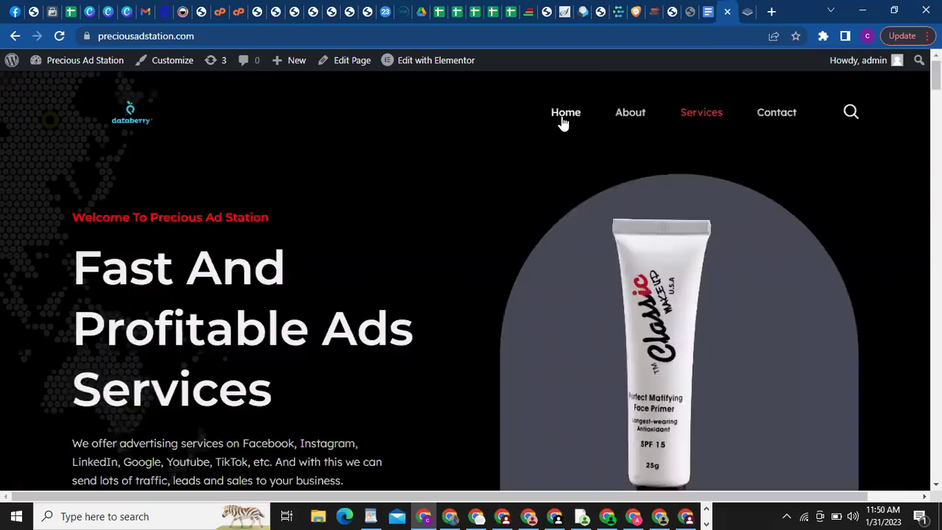
Step: Open the live Contact page from the site's header navigation and review its banner, map, Get in touch section and contact detail cards
click(762, 112)
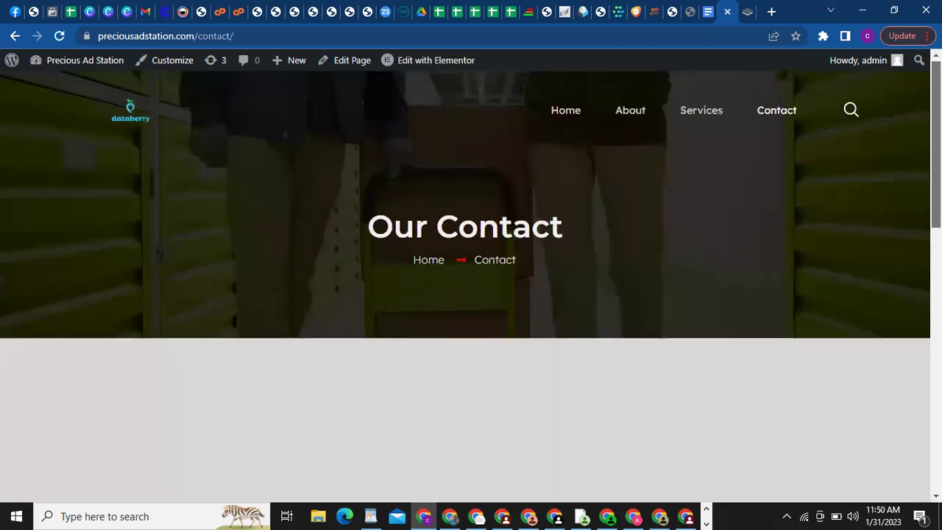
scroll(471, 287, down, 2)
scroll(471, 287, down, 5)
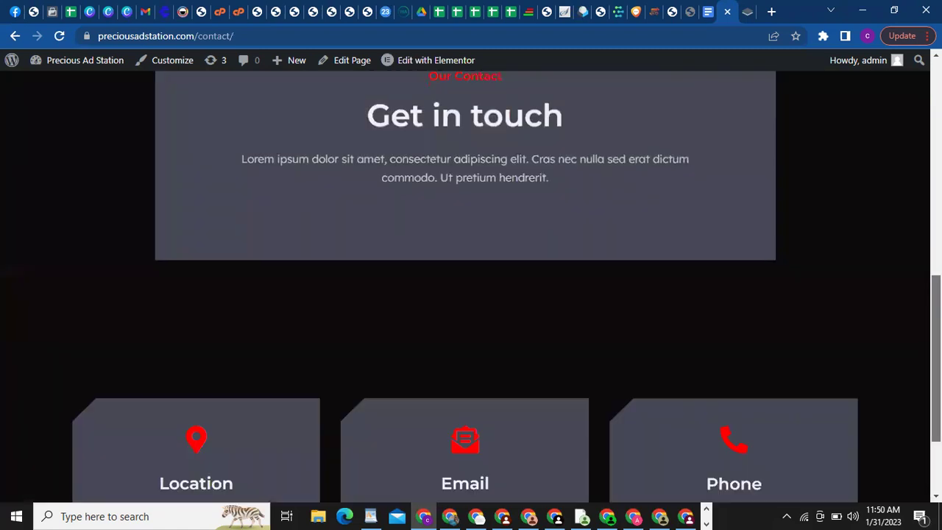
scroll(471, 287, down, 2)
scroll(471, 288, up, 3)
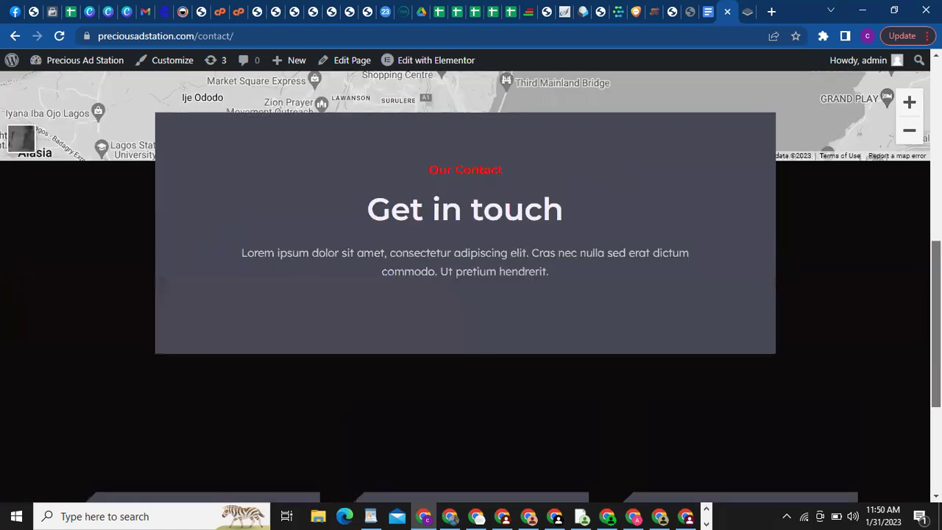
scroll(471, 287, up, 3)
scroll(472, 287, up, 3)
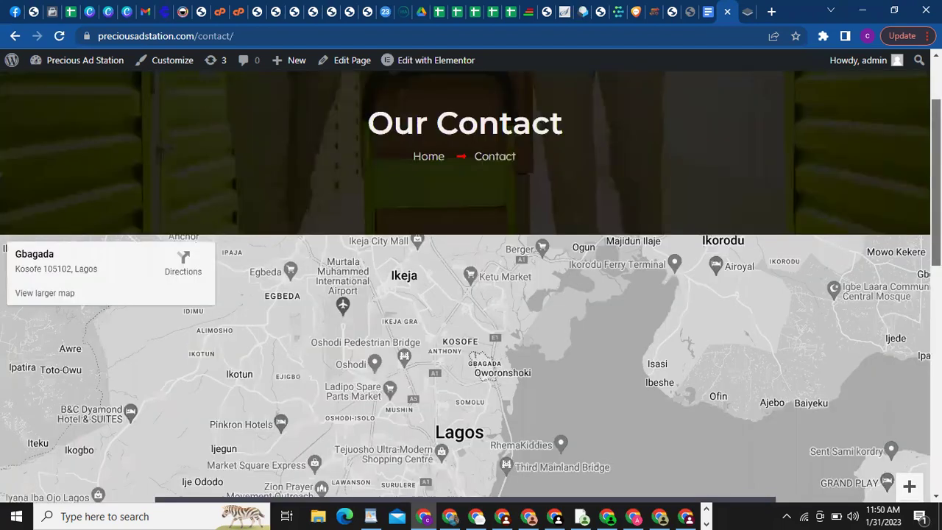
scroll(471, 287, up, 2)
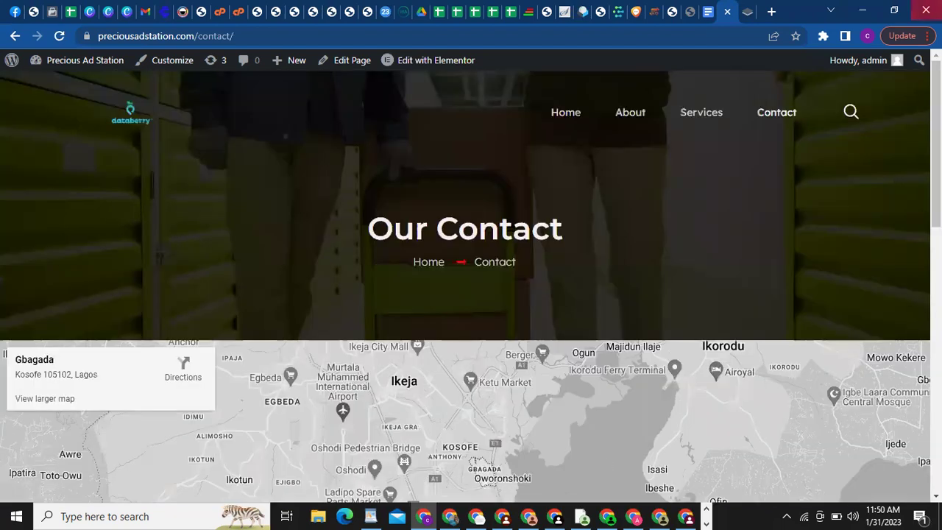